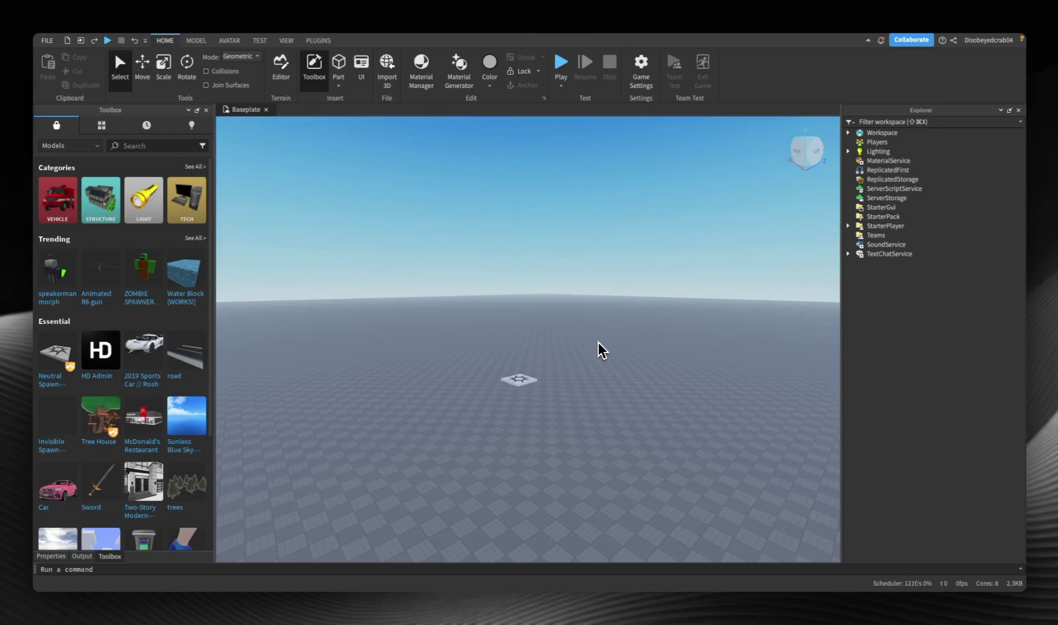
Open the Terrain Editor, start terrain generation and enlarge the selected region to a size of 940 × 64 × 792
right_click_drag(599, 341, 606, 336)
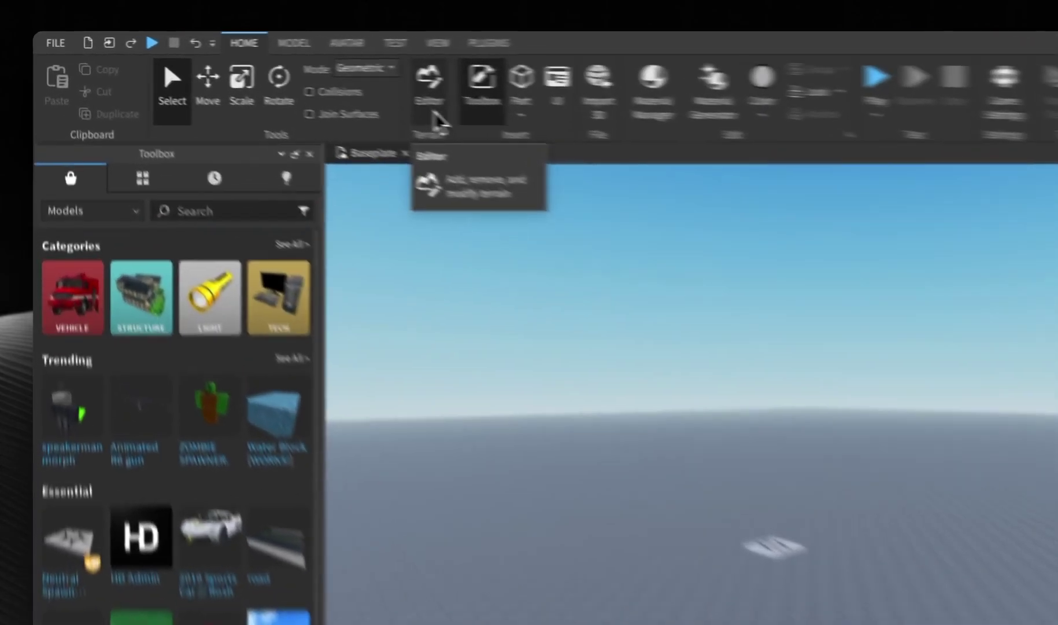
left_click(284, 78)
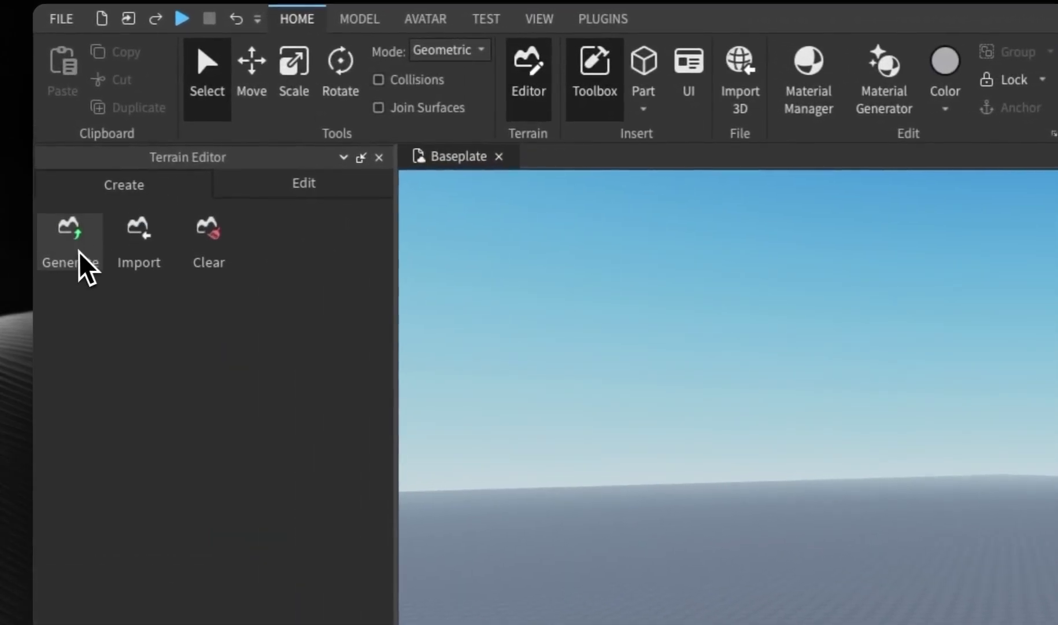
left_click(69, 242)
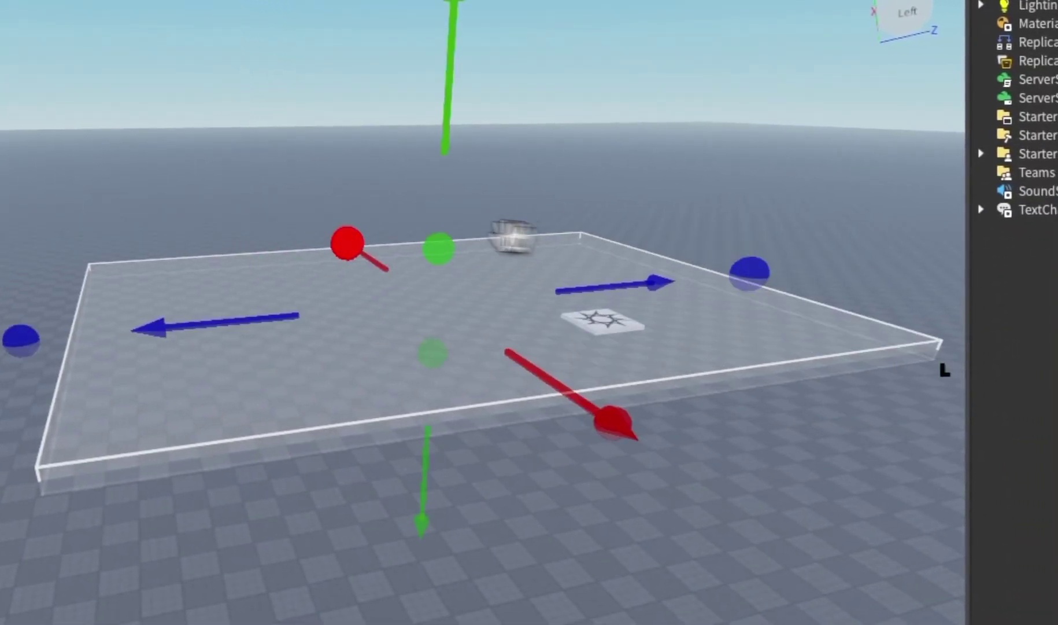
left_click_drag(349, 241, 231, 161)
left_click_drag(613, 421, 767, 525)
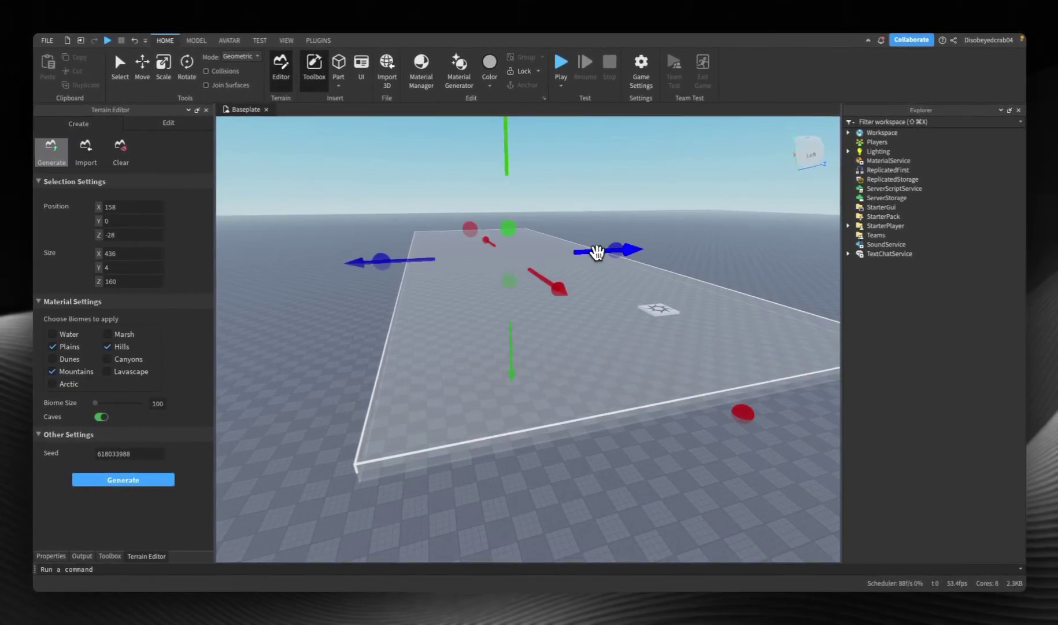
left_click_drag(597, 252, 619, 258)
right_click_drag(619, 260, 636, 274)
scroll(636, 274, "down", 10)
left_click_drag(569, 272, 599, 263)
left_click_drag(659, 297, 805, 450)
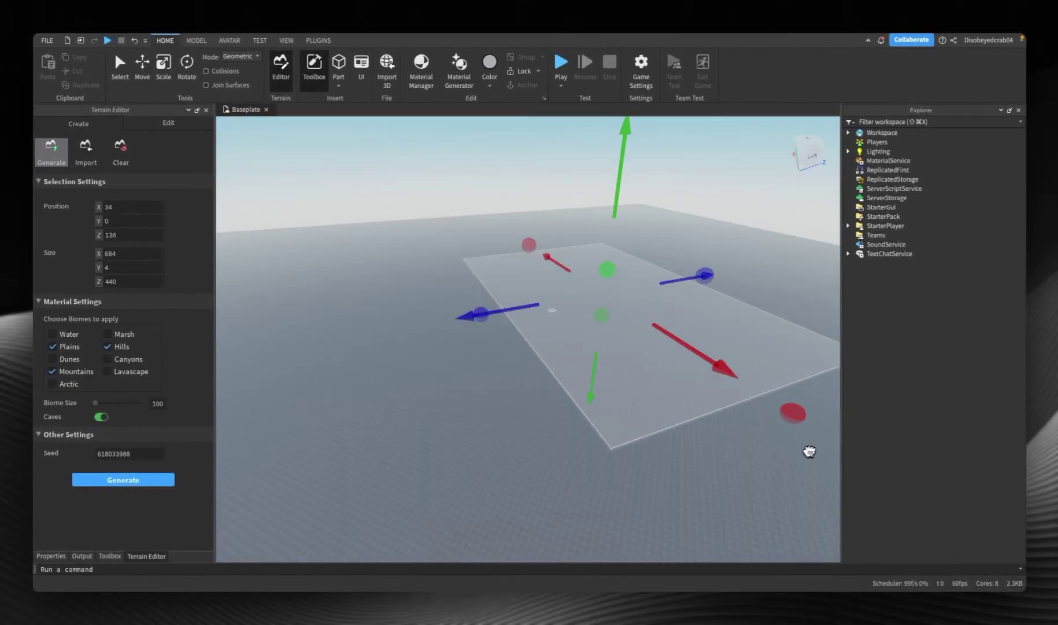
left_click_drag(481, 314, 243, 354)
left_click_drag(525, 285, 447, 214)
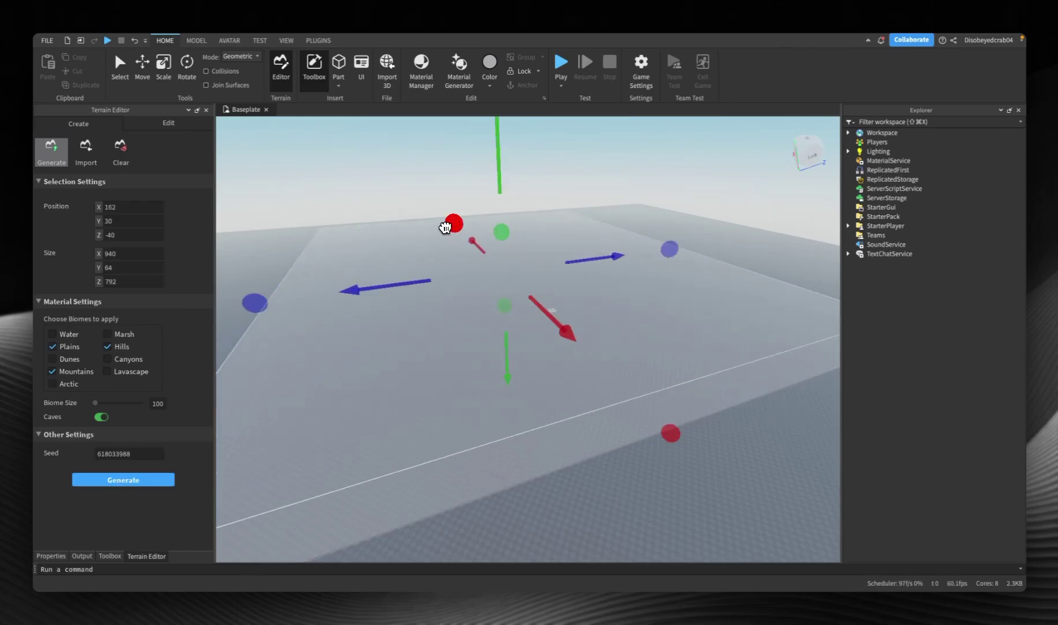
Choose Water, Plains, Hills and Dunes as the biomes to apply and exclude Mountains
middle_click_drag(445, 226, 500, 240)
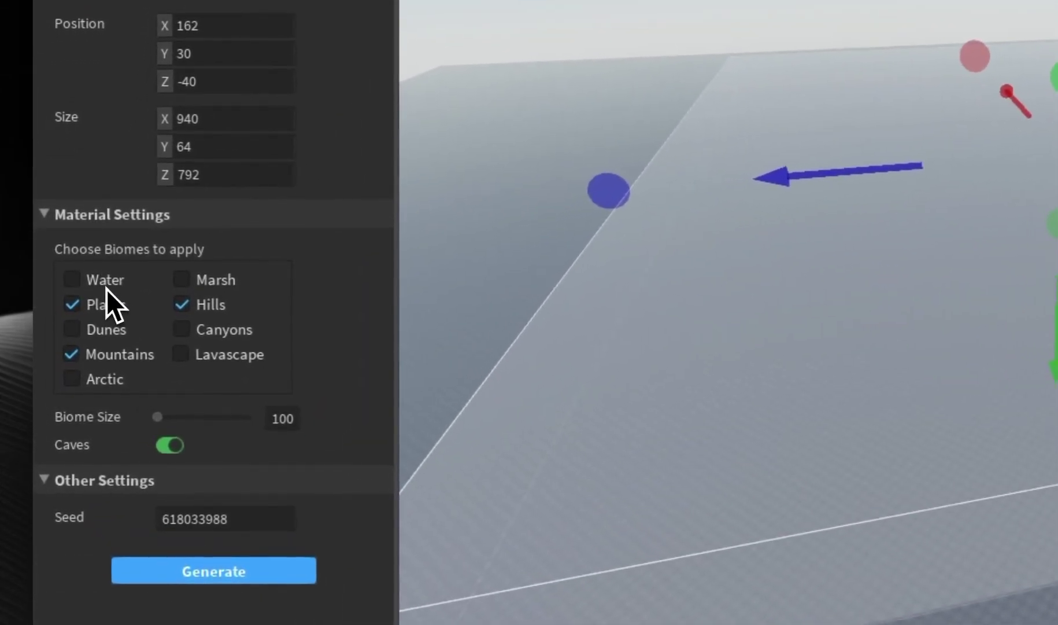
left_click(74, 281)
left_click(195, 306)
left_click(69, 306)
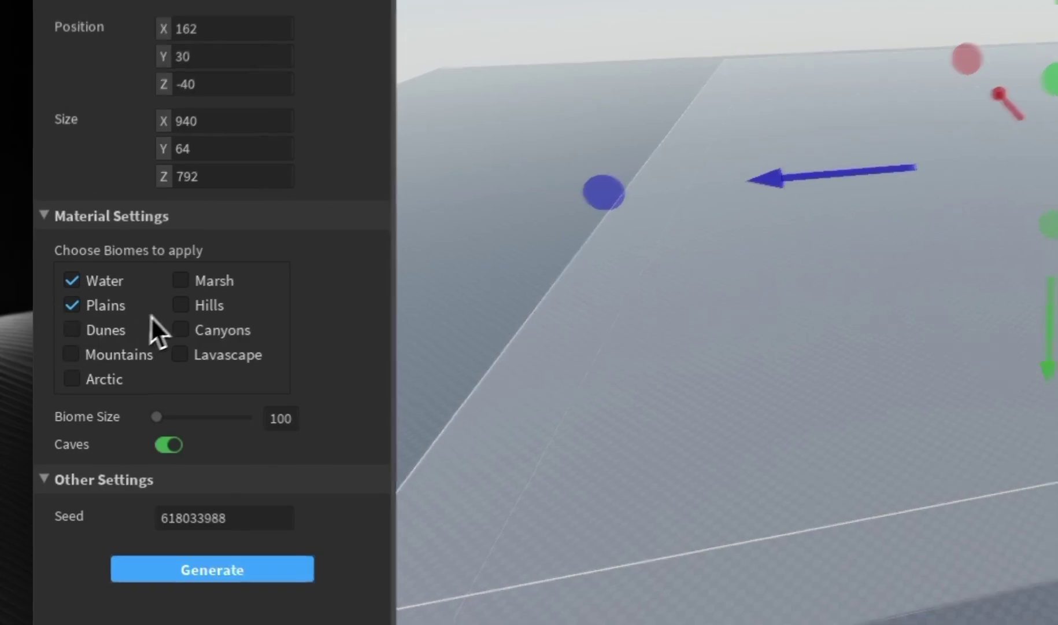
left_click(184, 305)
left_click(77, 329)
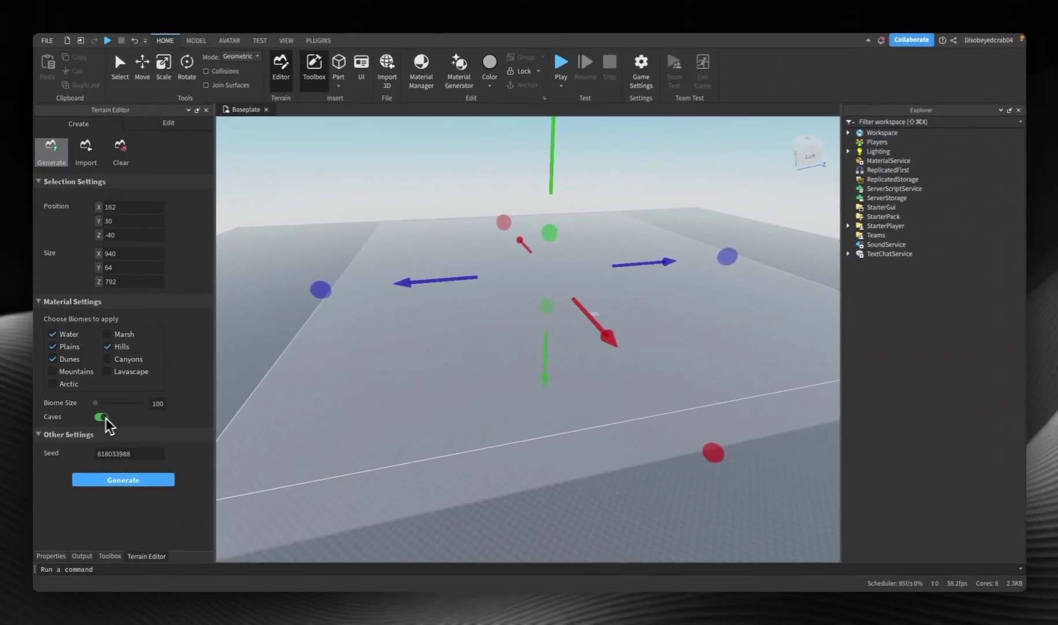
Raise the region's height to 208 and generate the terrain with caves enabled
left_click_drag(550, 233, 565, 151)
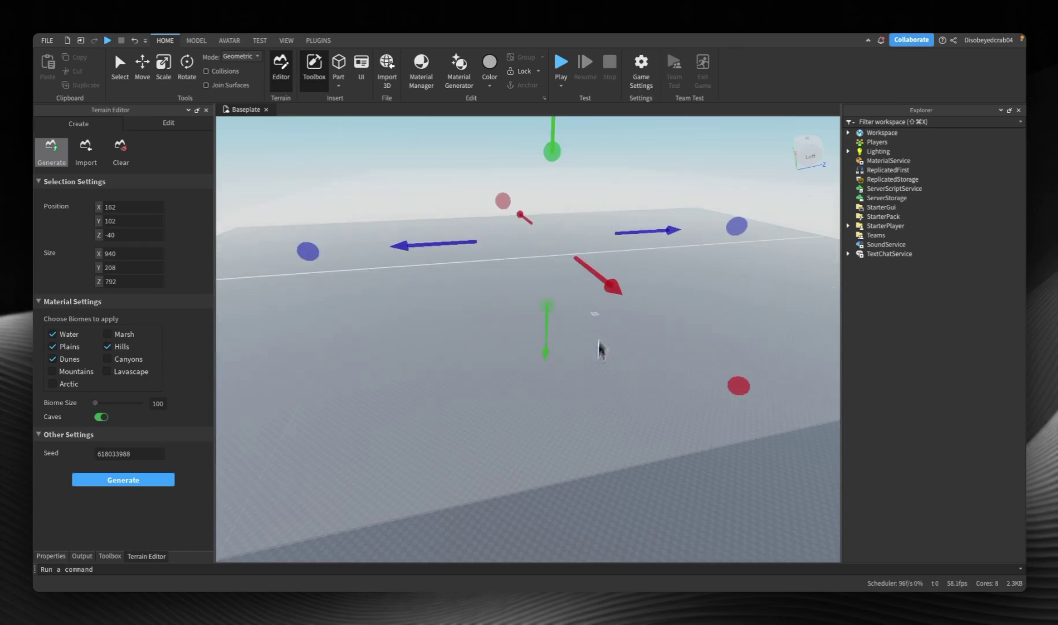
left_click(155, 480)
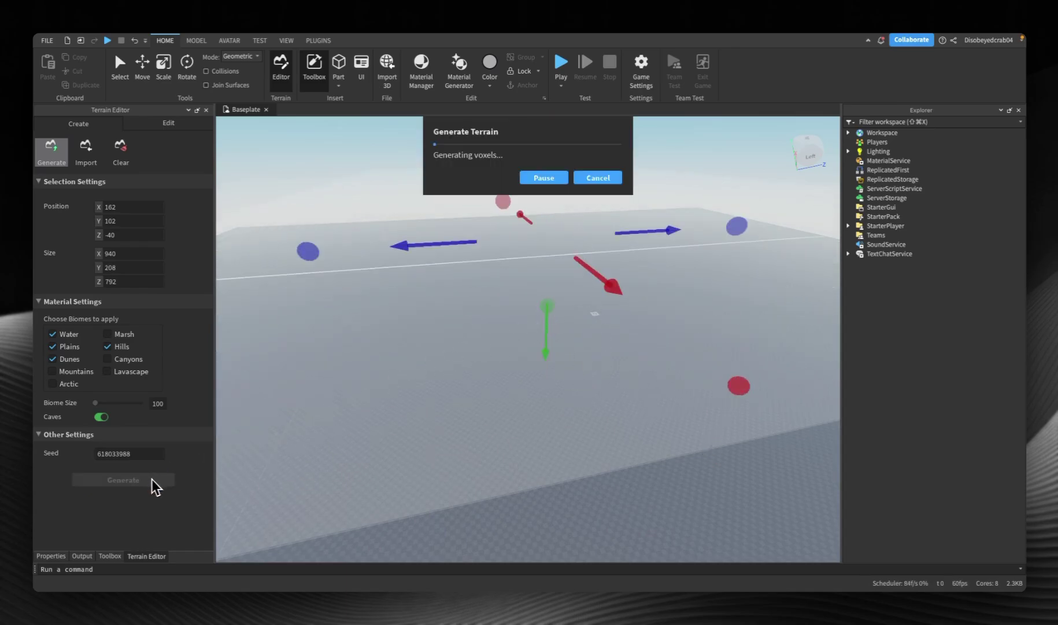
right_click_drag(605, 356, 604, 358)
key("w")
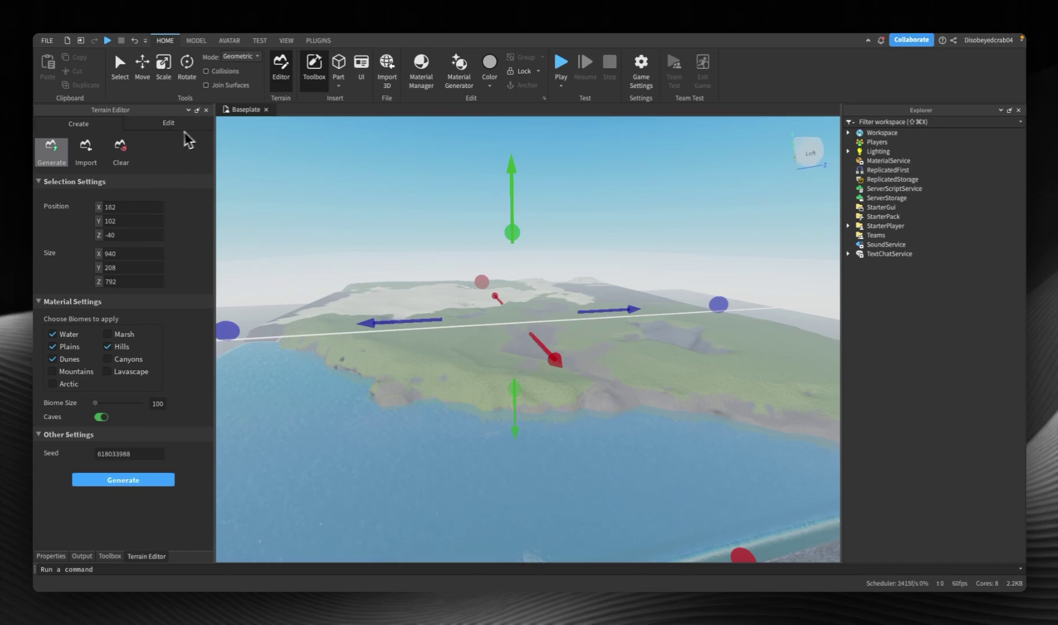
Leave the generation mode and examine the generated landscape's hills, shoreline and rocky caves from close up and from above
left_click(51, 151)
key("w")
right_click_drag(518, 242, 535, 303)
key("s")
key("w")
key("s")
key("w")
key("w")
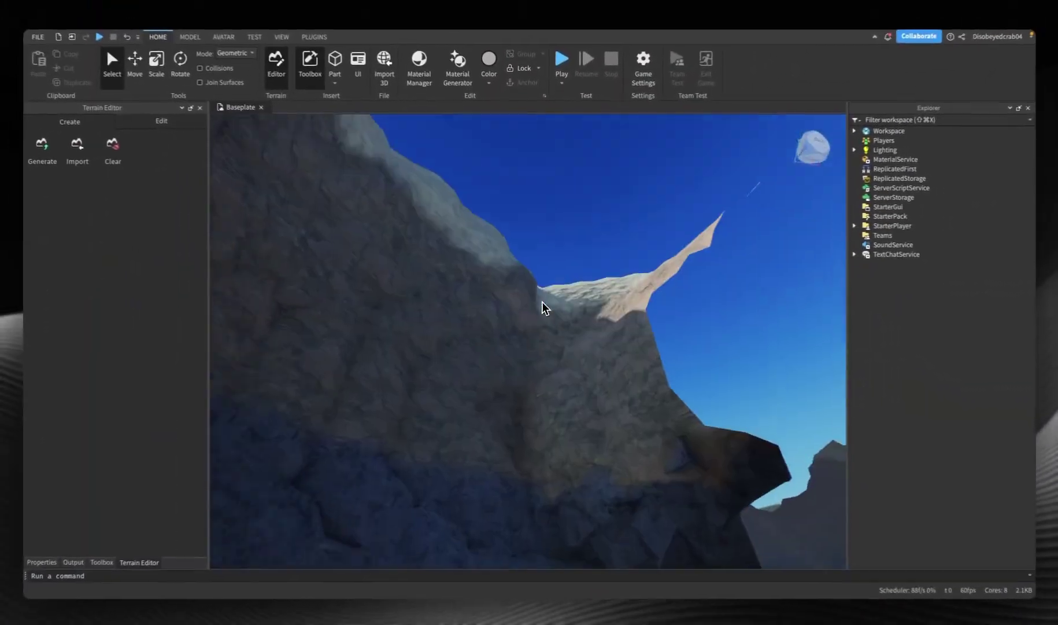
key("w")
key("s")
key("s")
key("s")
key("w")
key("w")
key("a")
right_click_drag(629, 365, 628, 362)
key("w")
key("a")
key("a")
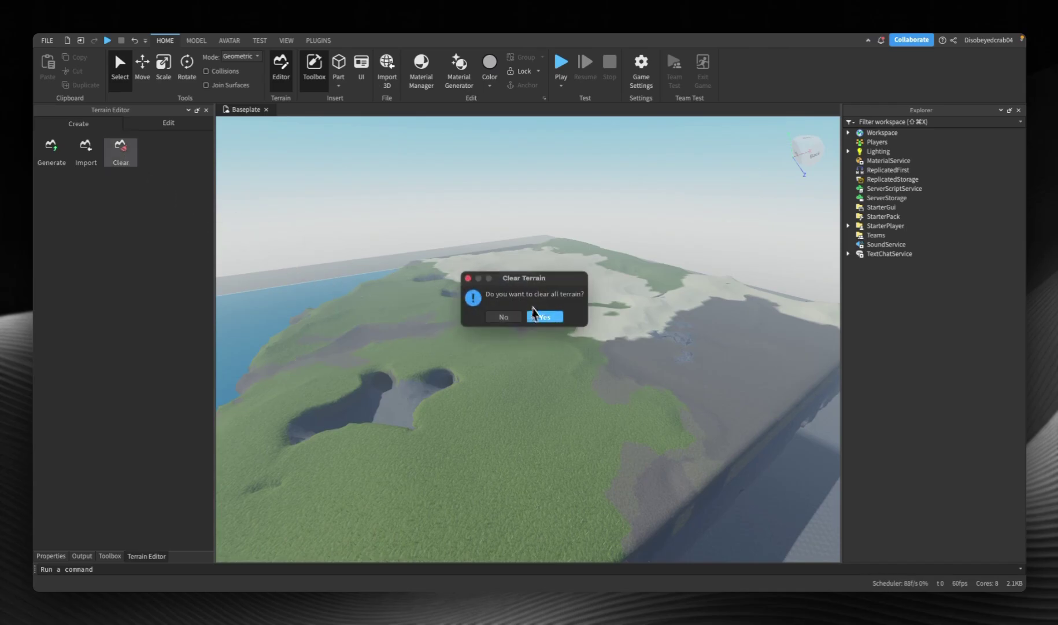
Clear all terrain and fill a large region sized 60 in Y and 392 in Z with grass
left_click(540, 312)
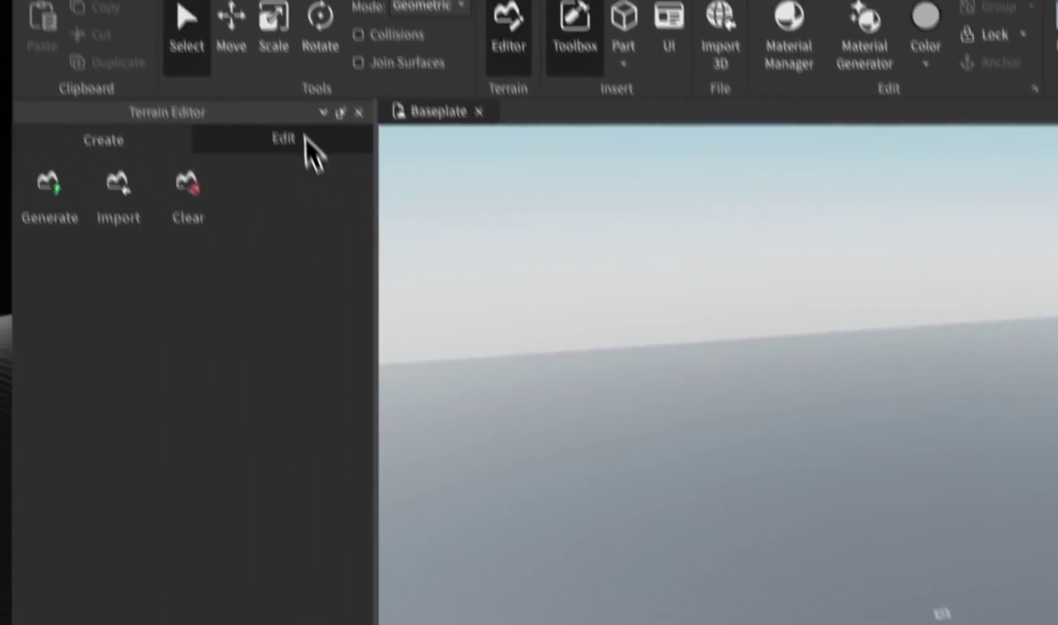
left_click(307, 149)
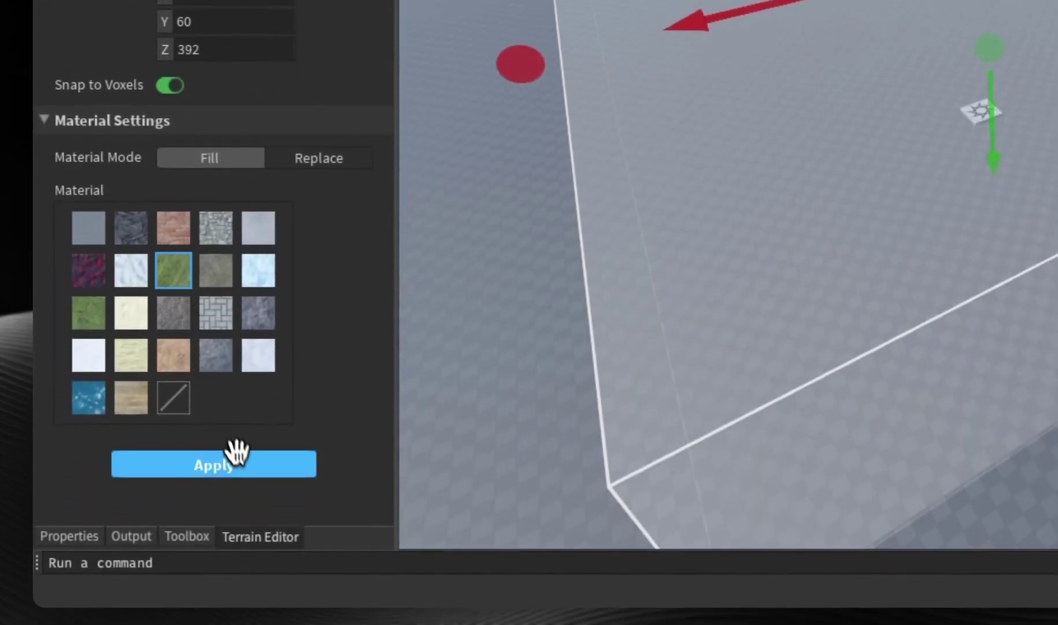
left_click(233, 457)
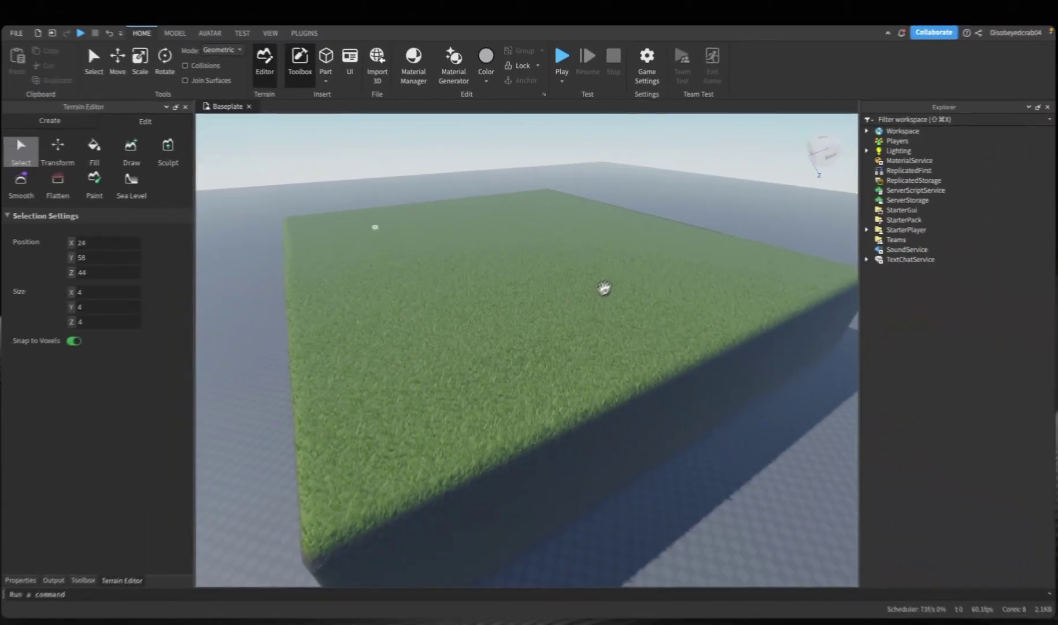
Select a 4 × 4 × 4 region on the grass surface and inspect the grass blades up close
left_click(604, 288)
scroll(572, 307, "up", 10)
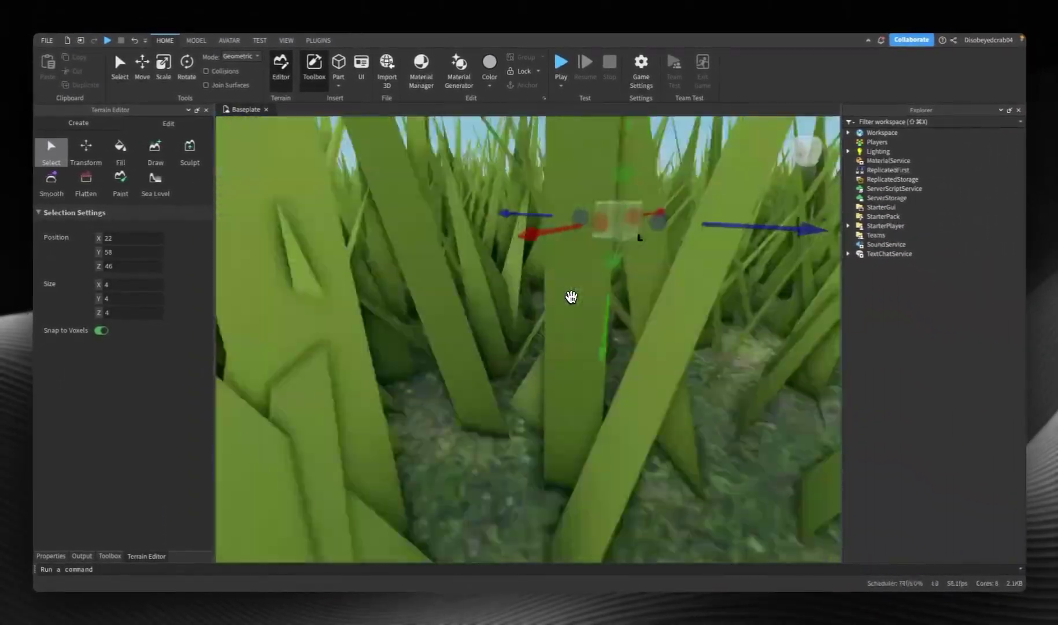
scroll(572, 307, "down", 4)
scroll(570, 299, "down", 10)
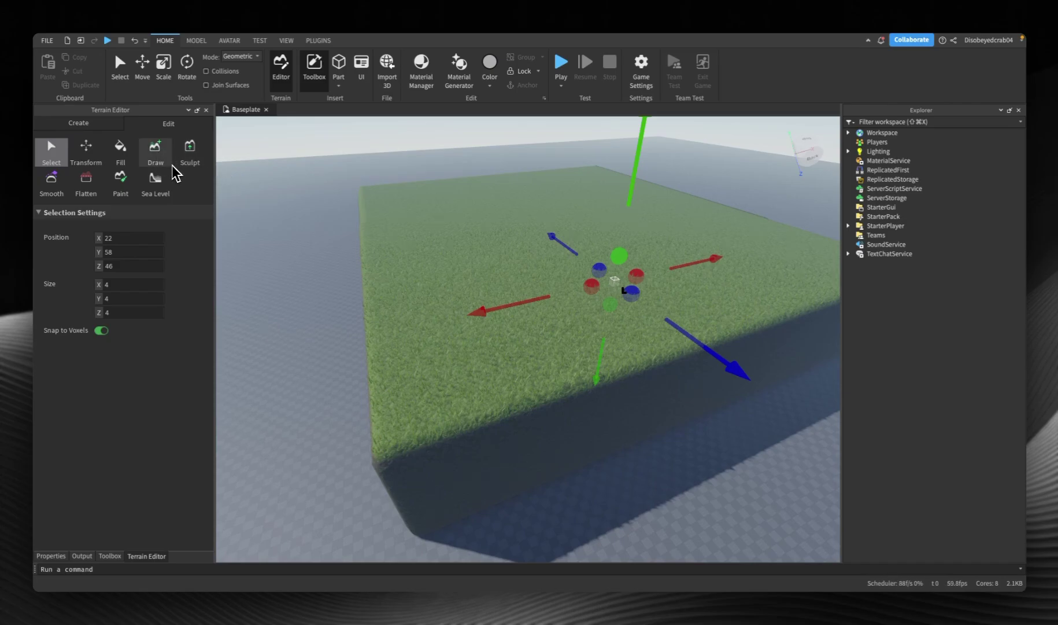
Try drawing freehand grass mounds across the block and past its edge with the sphere brush at base size 6
left_click(172, 166)
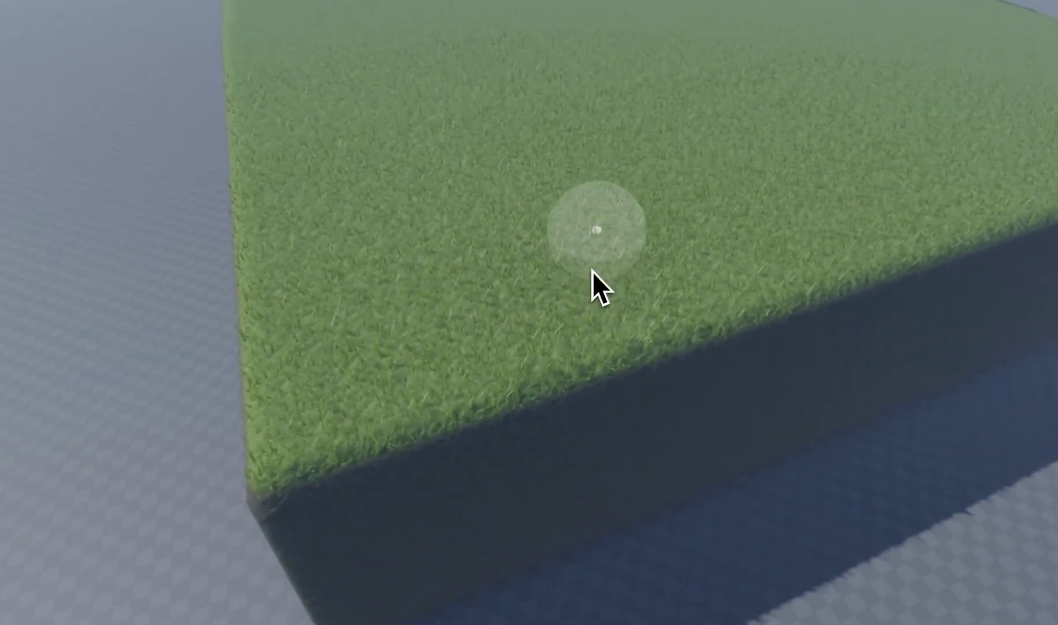
mouse_move(541, 172)
left_mouse_down()
mouse_move(707, 278)
mouse_move(413, 180)
mouse_move(527, 420)
mouse_move(360, 409)
mouse_move(449, 360)
mouse_move(739, 433)
mouse_move(509, 330)
left_mouse_up()
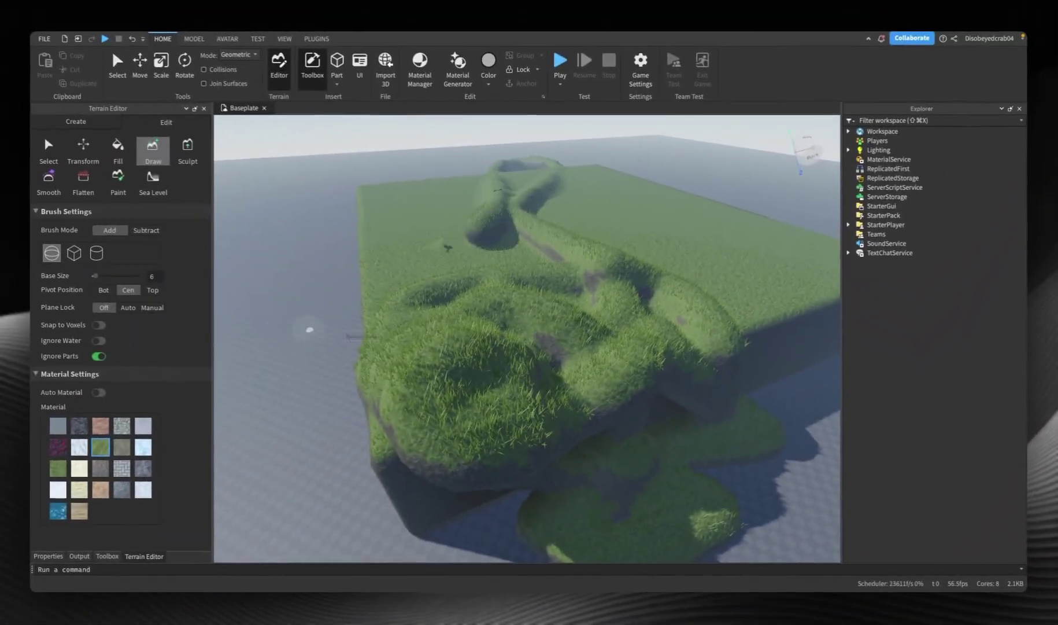
left_click_drag(310, 329, 372, 325)
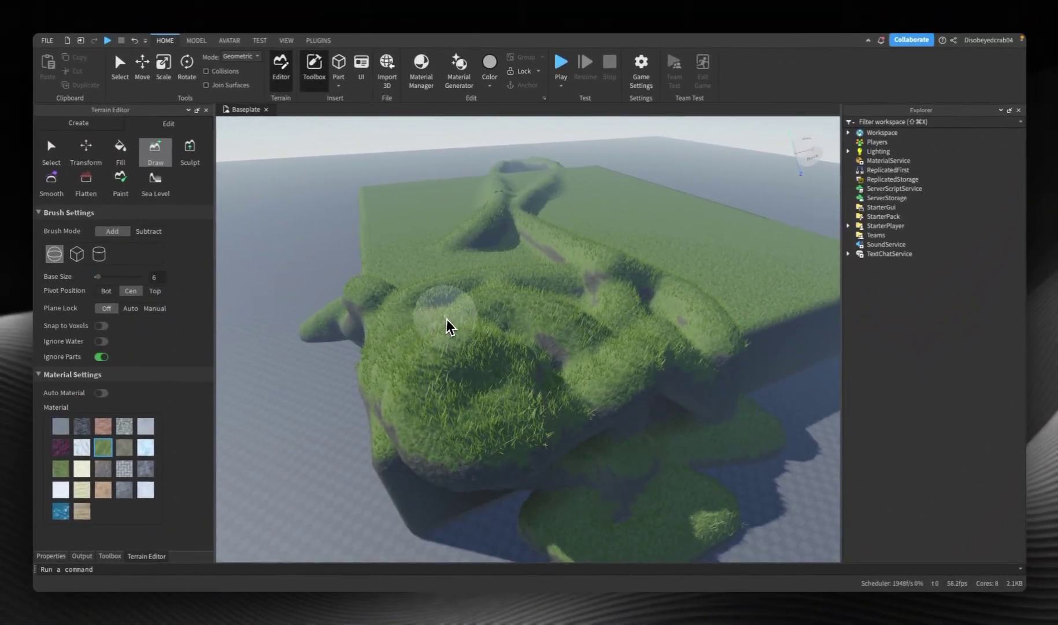
Undo the freehand grass strokes drawn on the block
key("super+z")
key("super+z")
key("super+z")
key("super+z")
key("super+z")
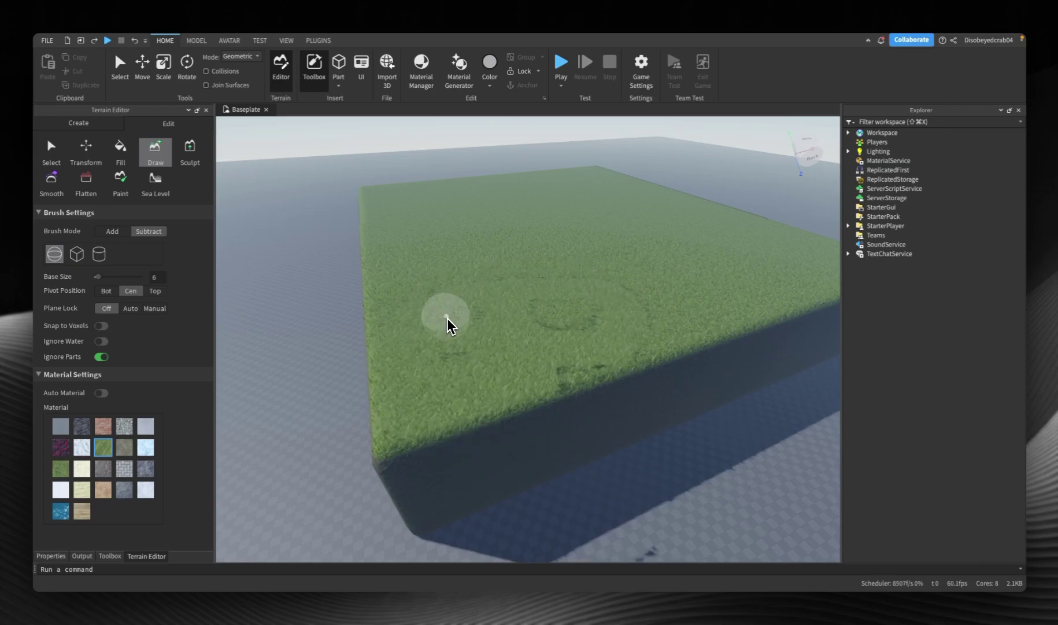
Draw raised grass terrain at the block's corner using the size 6 sphere brush in Add mode with plane lock set to Auto
right_click_drag(537, 307, 516, 308)
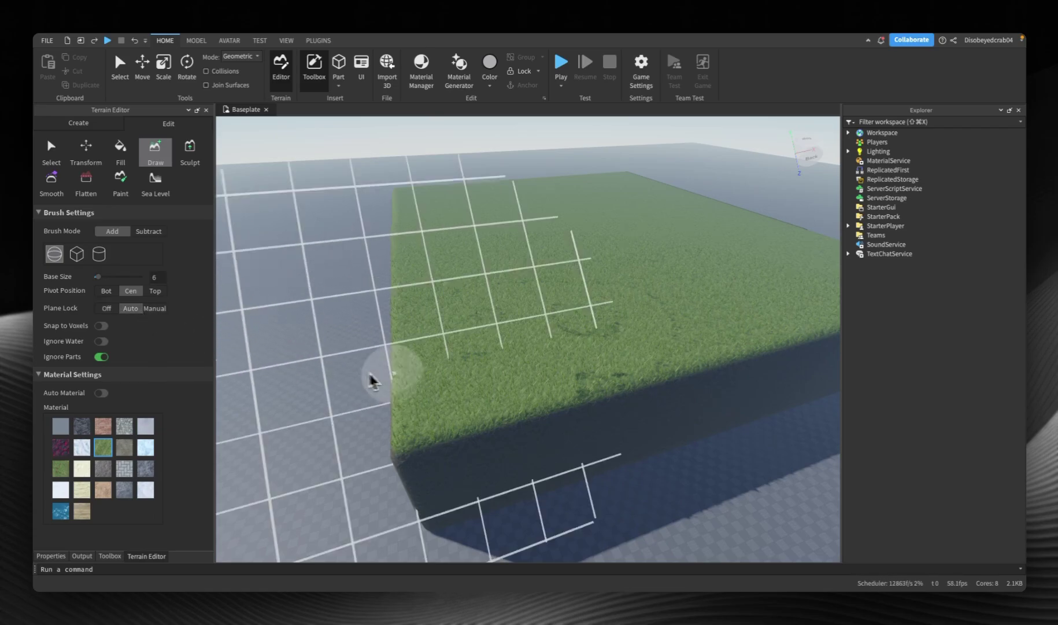
mouse_move(528, 405)
right_mouse_down()
mouse_move(559, 344)
mouse_move(532, 354)
right_mouse_up()
key("a")
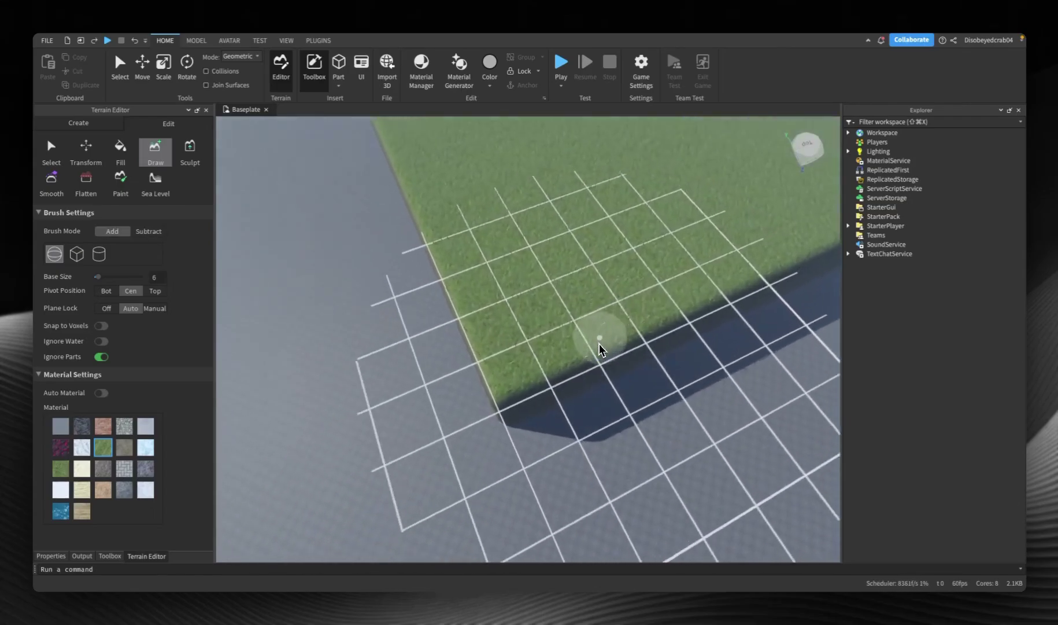
right_click_drag(599, 350, 565, 396)
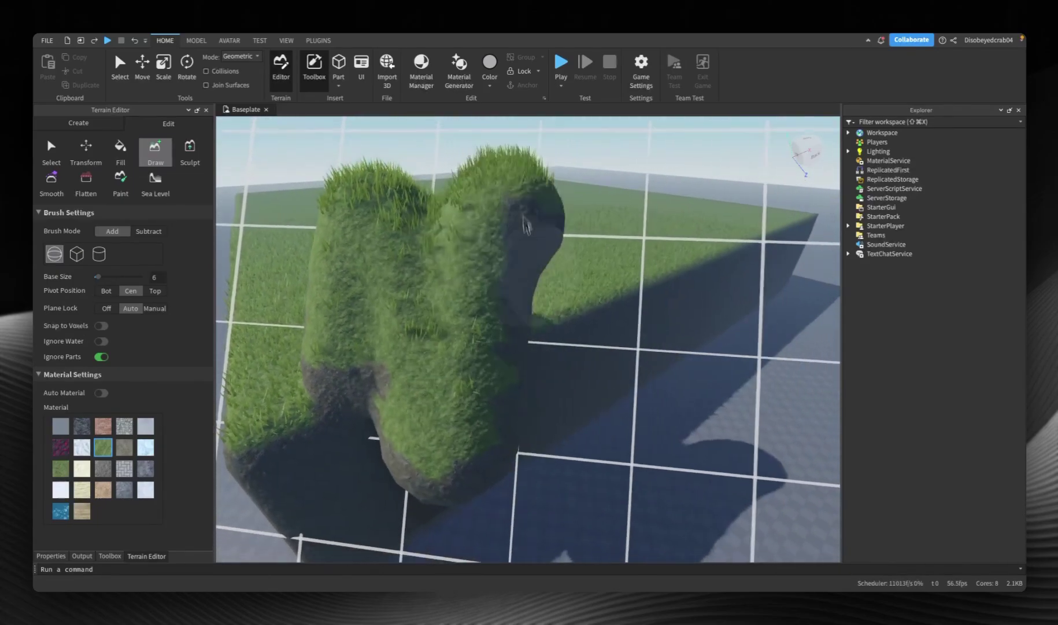
left_click_drag(564, 331, 582, 324)
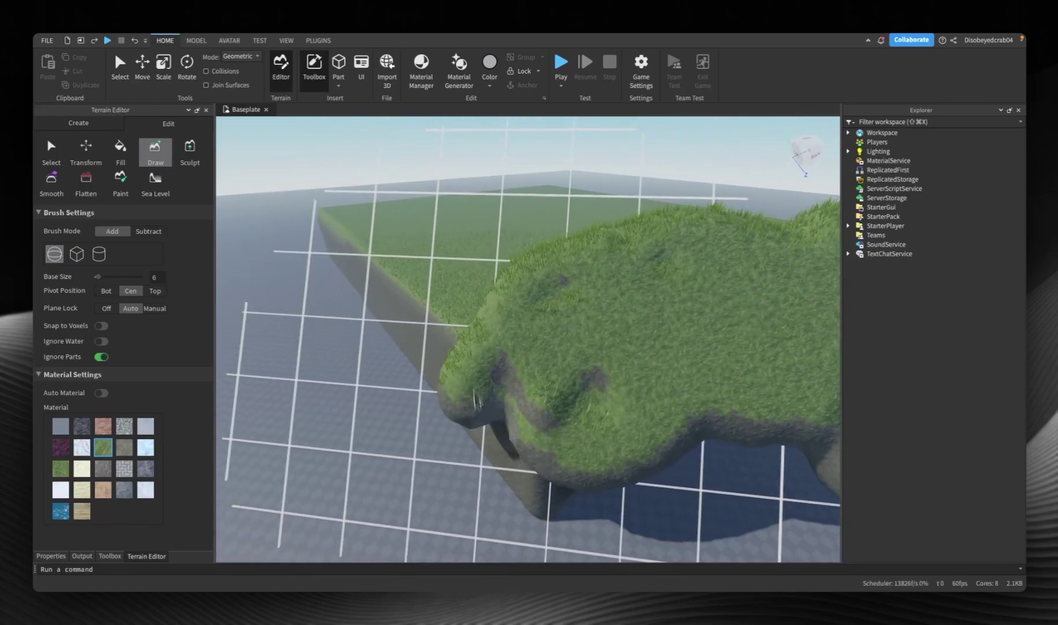
right_click_drag(583, 470, 580, 465)
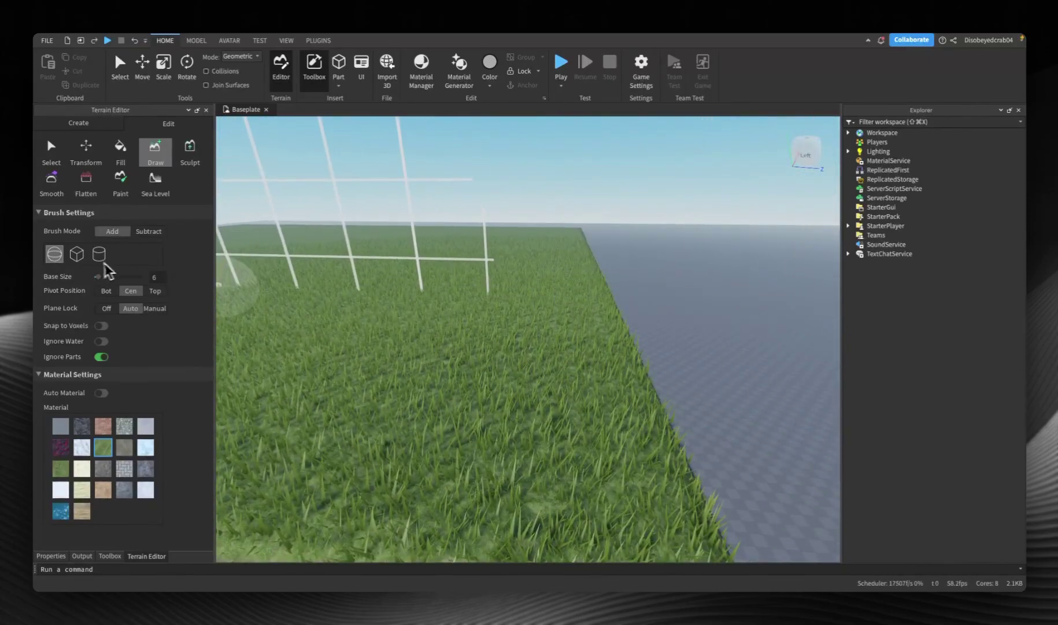
Draw stepped grass terraces at the edge of the block with the cube brush at base size and height 6
left_click(76, 254)
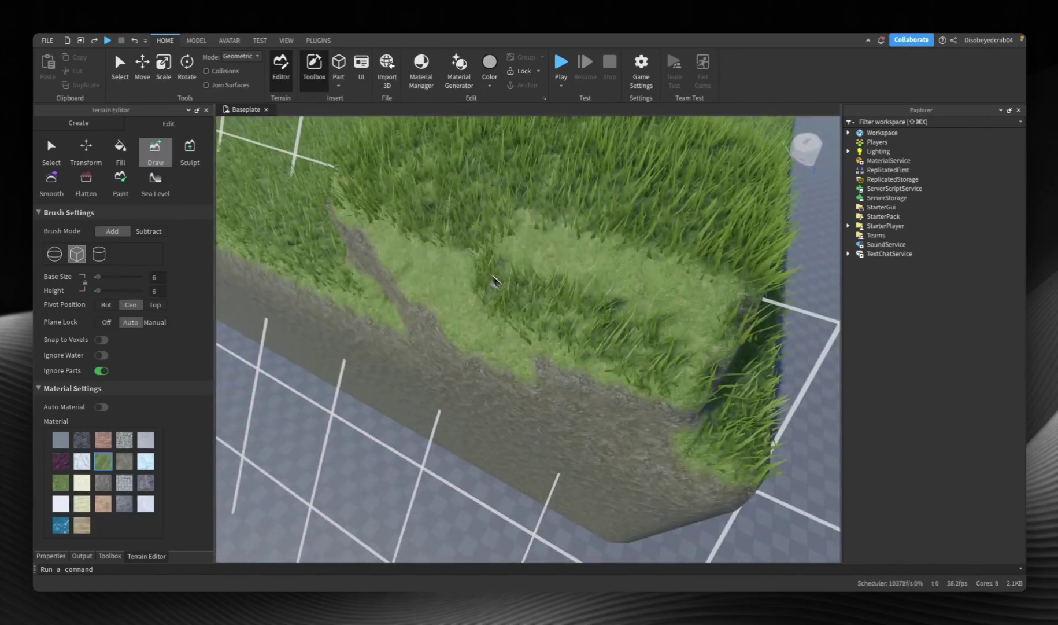
scroll(611, 316, "down", 5)
right_click_drag(610, 316, 605, 314)
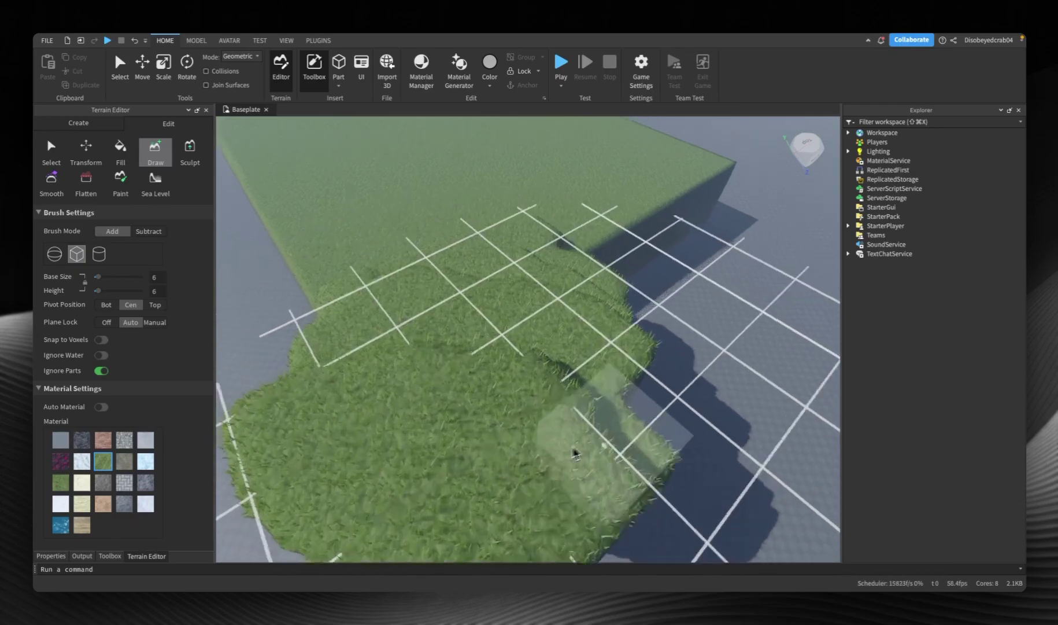
right_click_drag(577, 451, 601, 440)
scroll(565, 407, "up", 5)
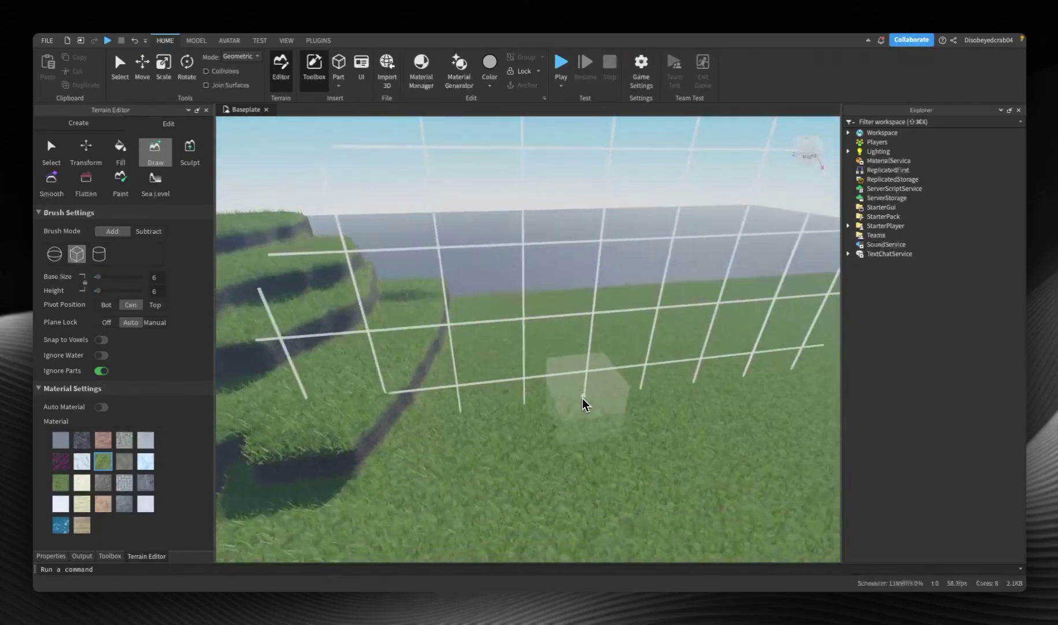
right_click_drag(569, 341, 546, 349)
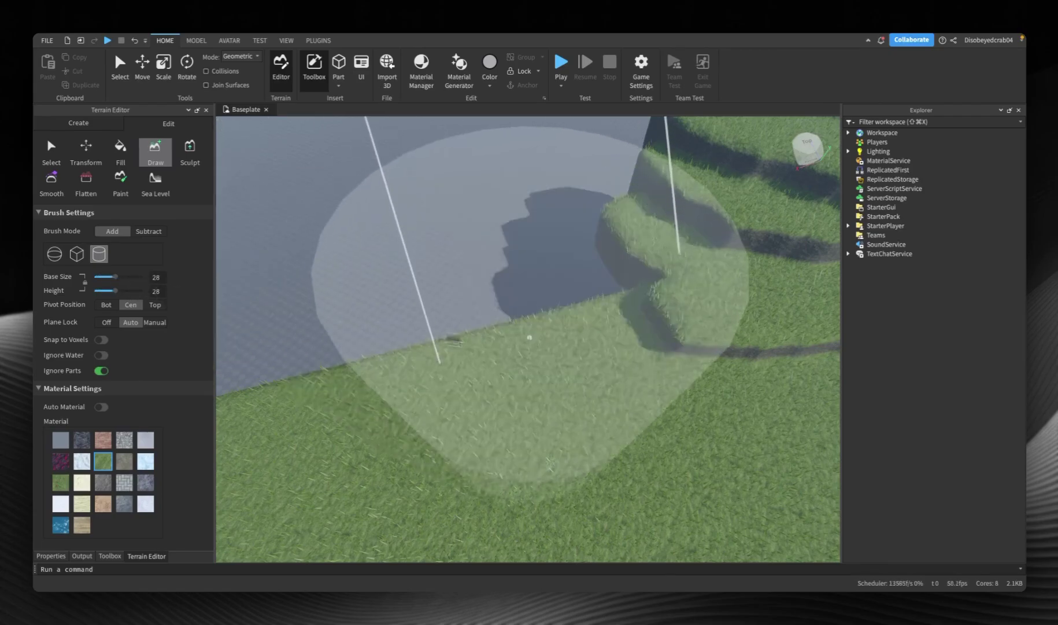
Add a large round grass plateau next to the terraces with the cylinder brush at base size and height 28
right_click_drag(554, 310, 548, 307)
scroll(558, 267, "down", 3)
right_click_drag(665, 317, 654, 319)
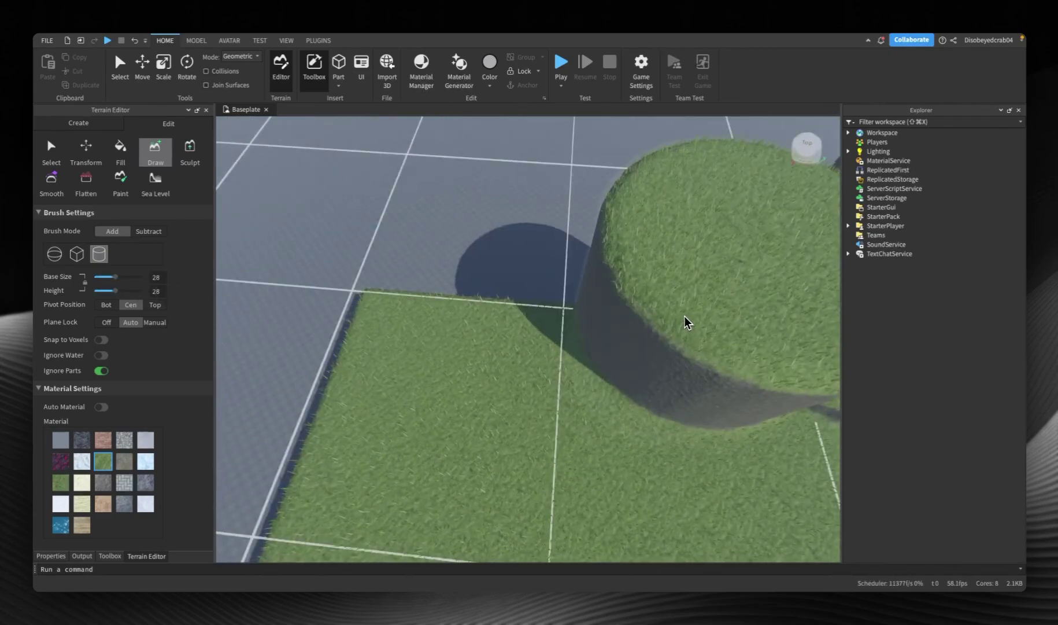
left_click_drag(653, 318, 686, 319)
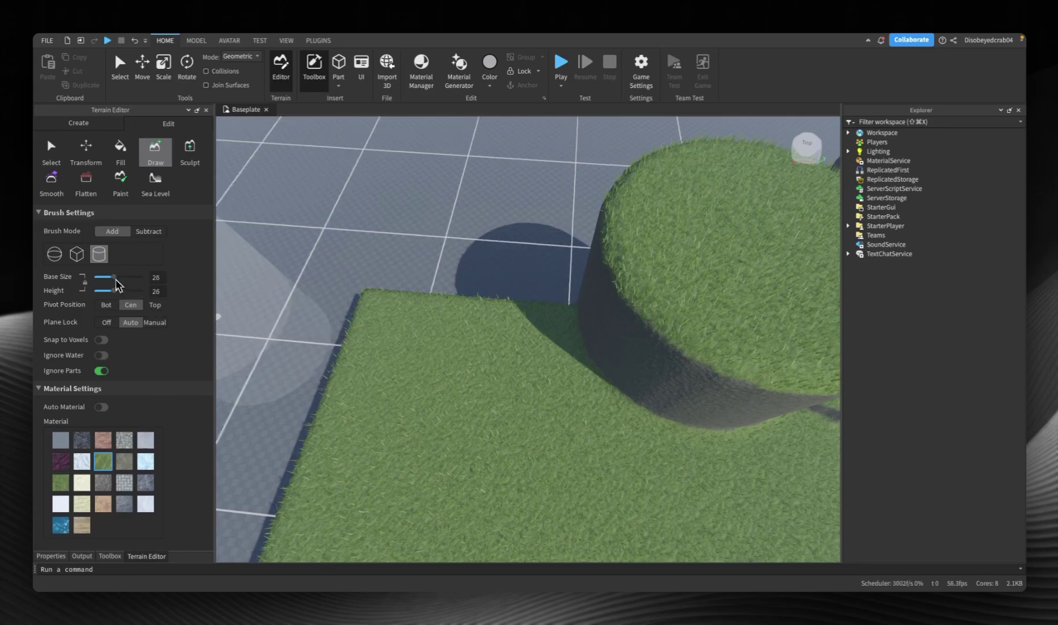
Add a smaller round plateau beside the large one with a reduced cylinder brush, and set the brush's base size and height to 12
left_click_drag(114, 277, 109, 277)
left_click(552, 330)
right_click_drag(553, 330, 612, 413)
left_click_drag(122, 280, 102, 277)
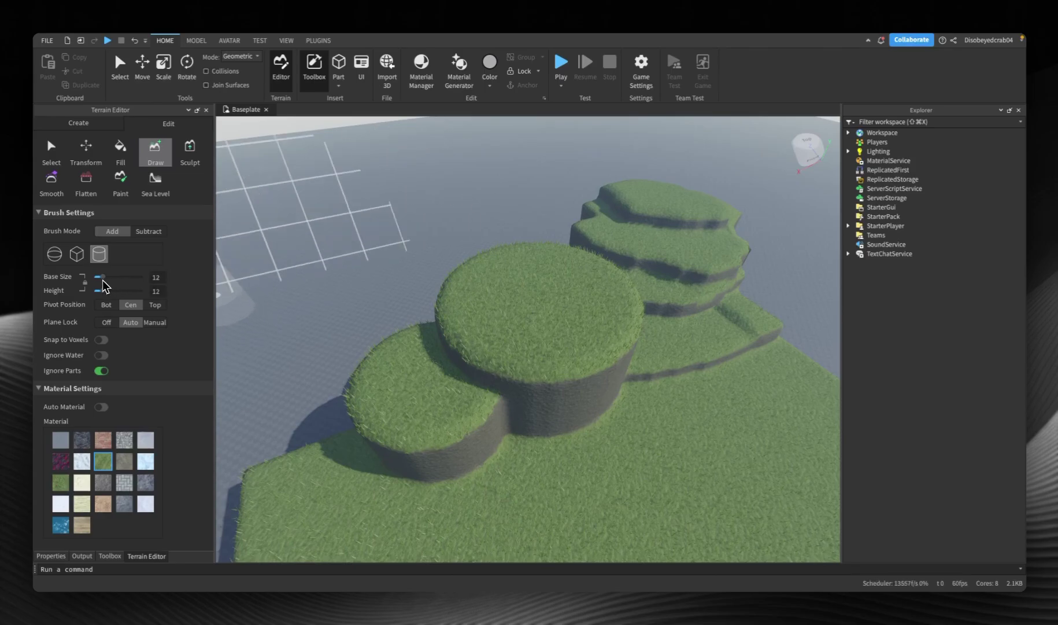
Toggle Snap to Voxels on and back off for the cylinder brush
right_click_drag(533, 455, 736, 404)
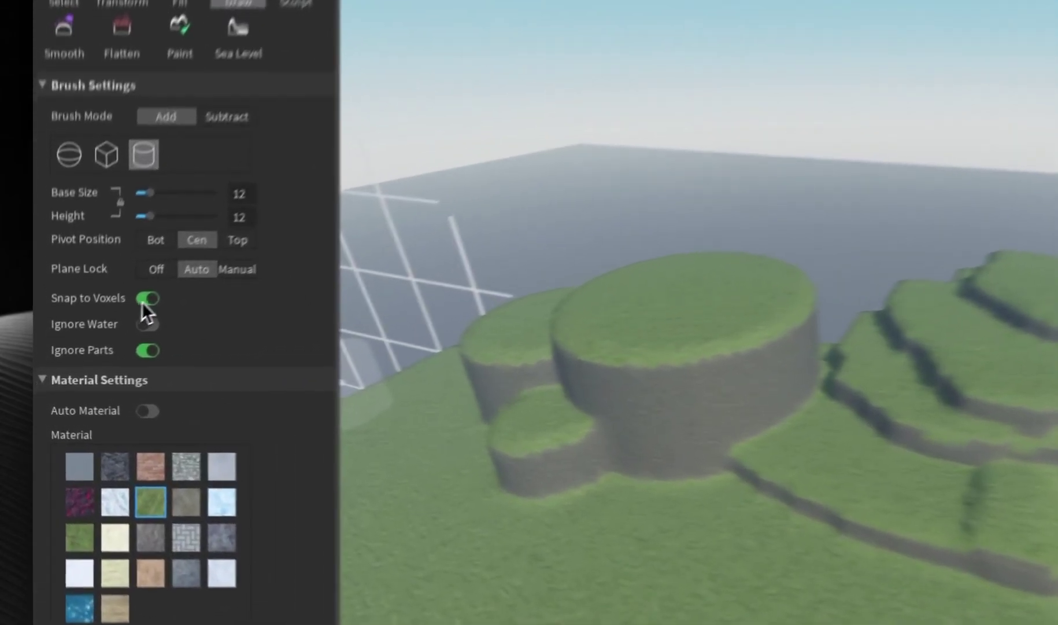
left_click(102, 340)
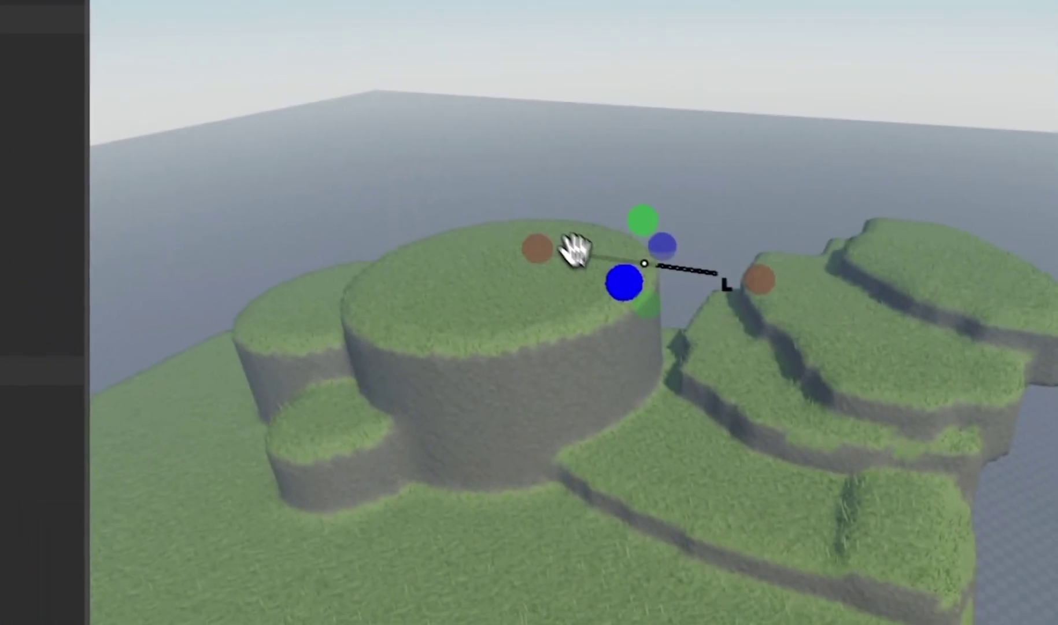
Scale a part up into a large block over the round plateaus and delete it
left_click_drag(625, 282, 312, 544)
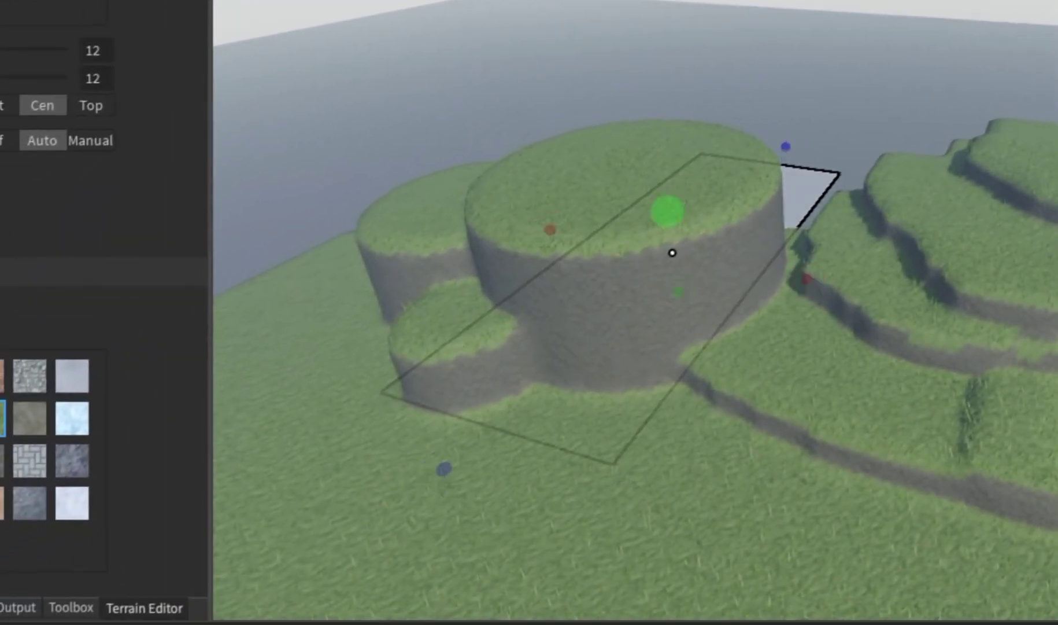
left_click_drag(657, 231, 555, 104)
right_click_drag(624, 154, 555, 139)
mouse_move(624, 154)
left_mouse_down()
mouse_move(694, 309)
mouse_move(503, 472)
left_mouse_up()
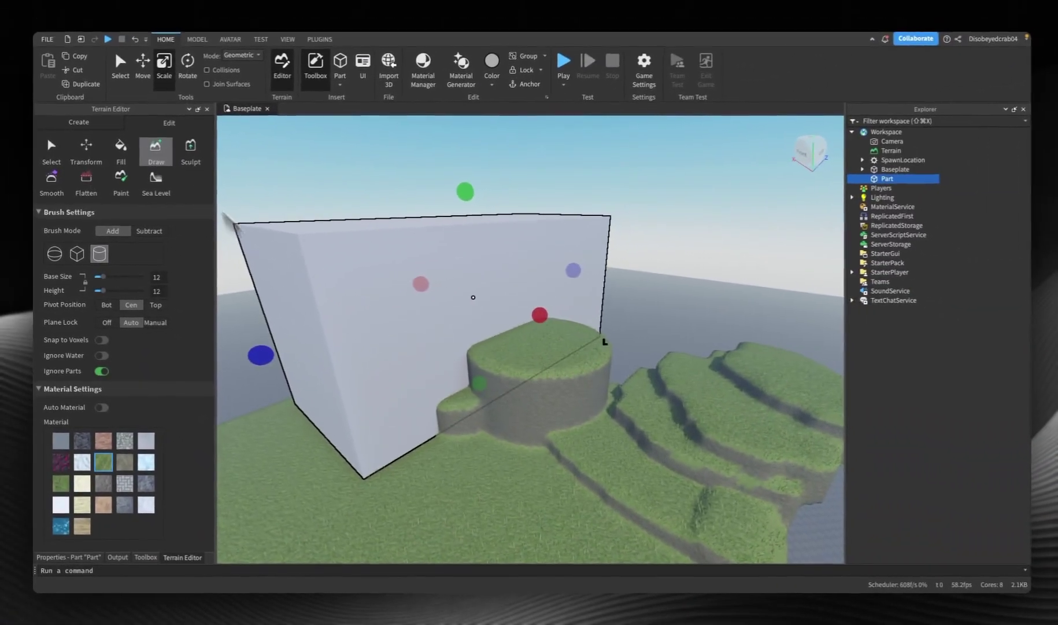
key("Delete")
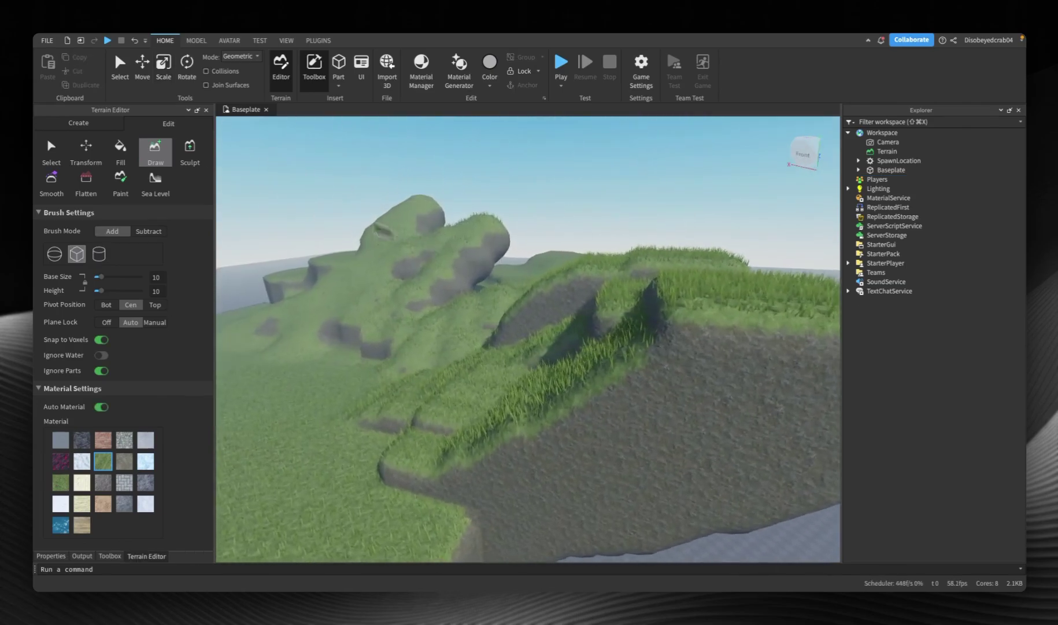
Sculpt the hillside outward in Add mode with the sphere brush at base size 14 and strength 1
left_click(190, 152)
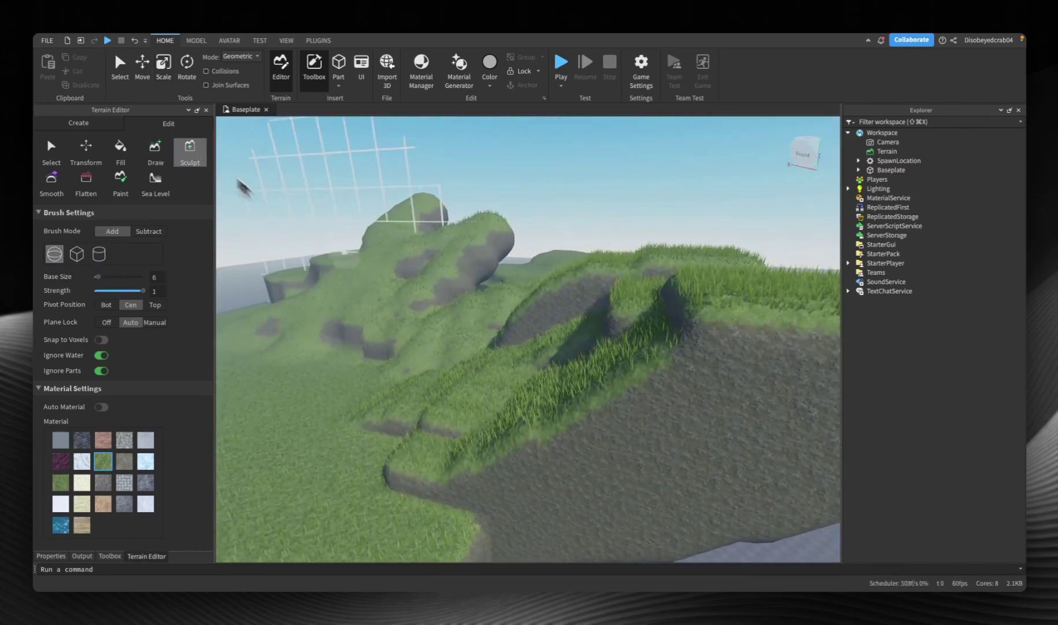
right_click_drag(497, 297, 497, 297)
left_click_drag(97, 277, 105, 276)
mouse_move(594, 355)
left_mouse_down()
mouse_move(616, 386)
mouse_move(589, 456)
mouse_move(616, 473)
mouse_move(704, 430)
mouse_move(744, 490)
mouse_move(338, 384)
mouse_move(271, 427)
mouse_move(399, 362)
mouse_move(393, 301)
mouse_move(367, 321)
left_mouse_up()
key("a")
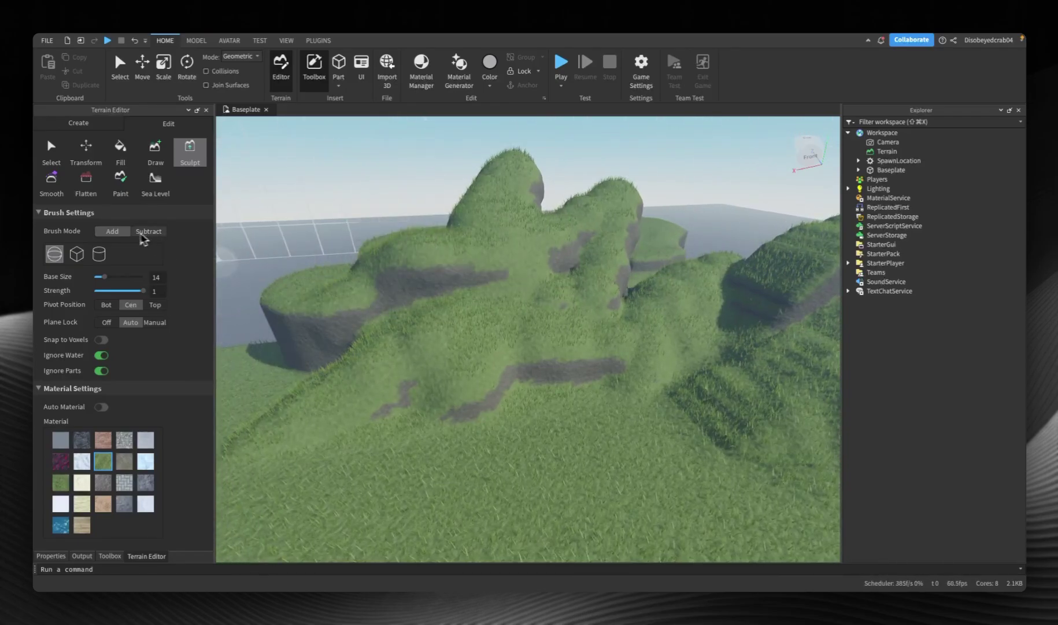
Carve into the slope between the hills with the Sculpt brush in Subtract mode
left_click(145, 233)
mouse_move(605, 358)
left_mouse_down()
mouse_move(569, 300)
mouse_move(593, 275)
mouse_move(556, 291)
left_mouse_up()
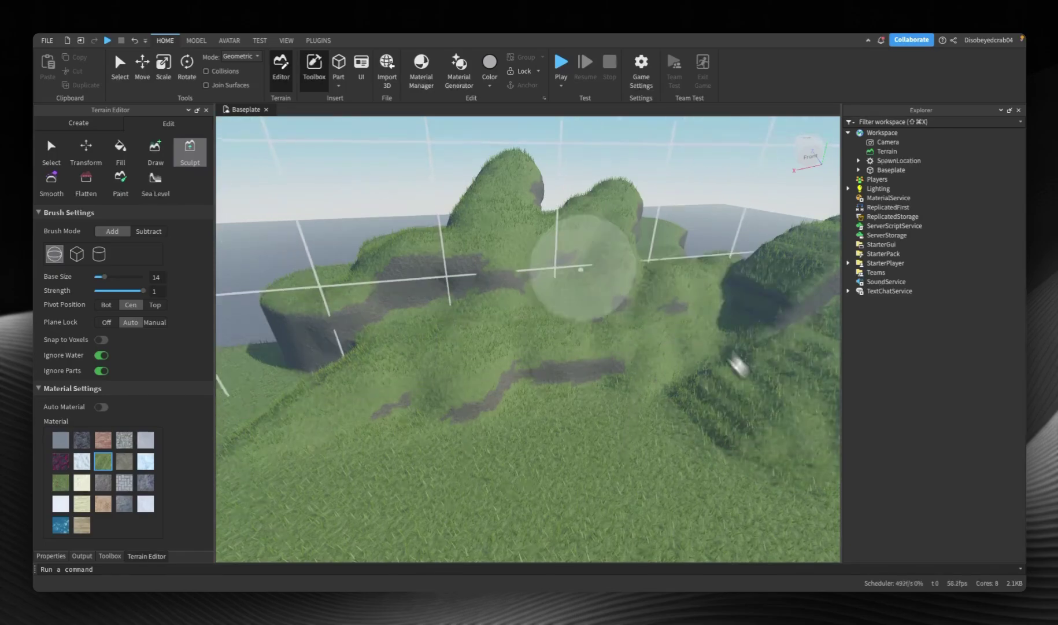
right_click_drag(579, 272, 581, 272)
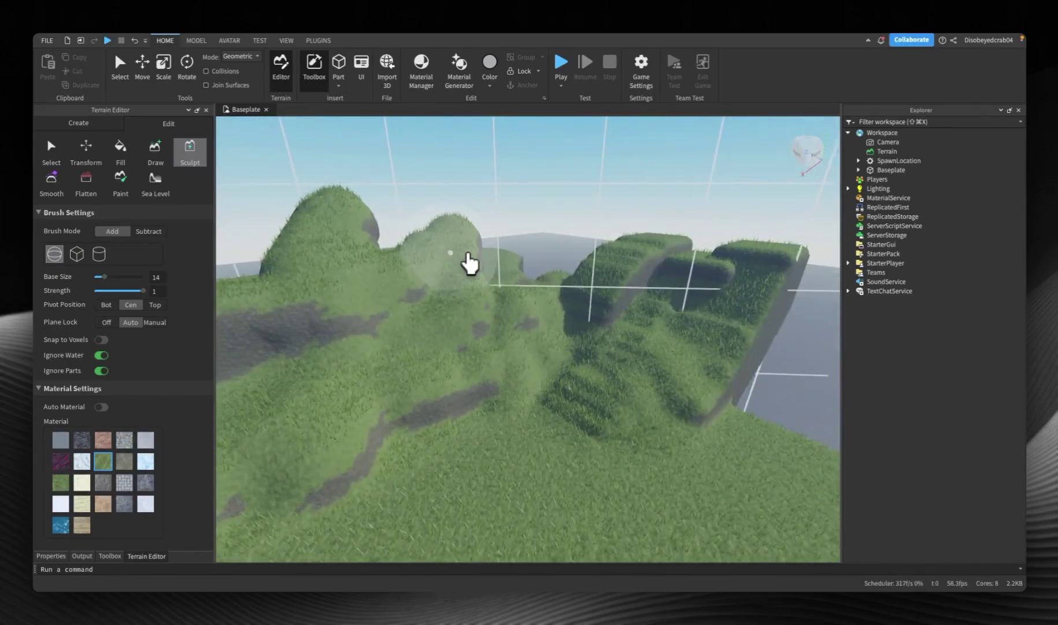
Smooth the slope at the foot of the hills with the sphere brush at base size 18 and Plane Lock off
left_click(52, 181)
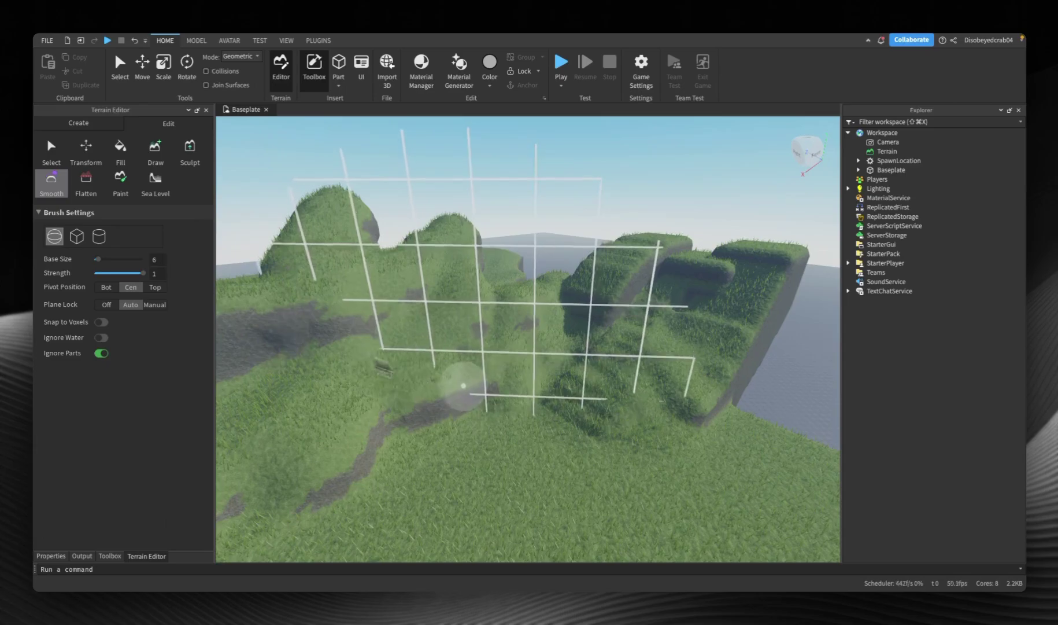
left_click_drag(105, 259, 108, 258)
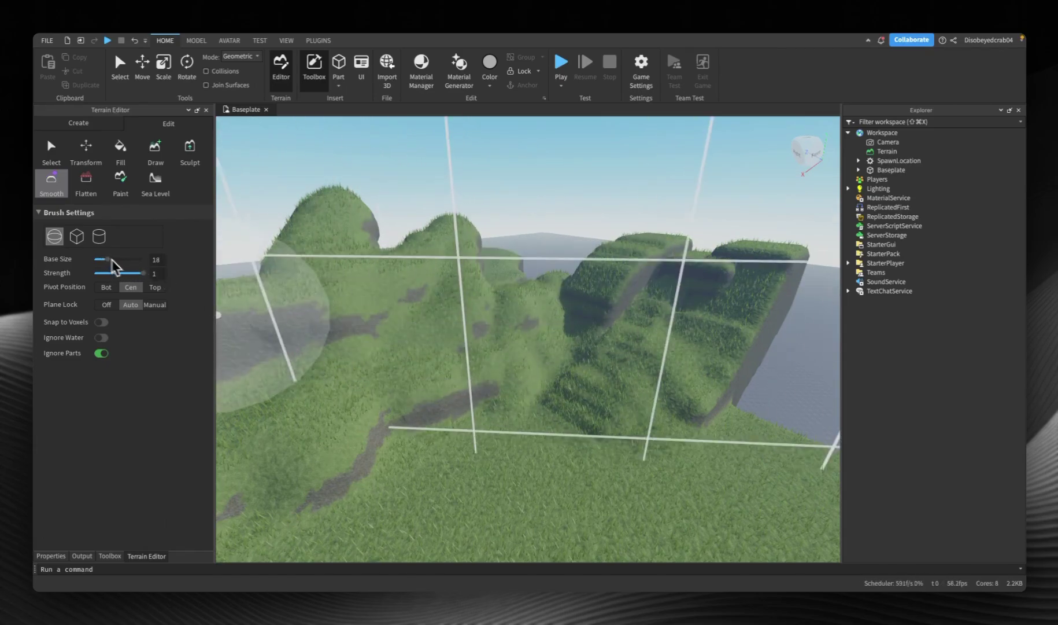
left_click(106, 304)
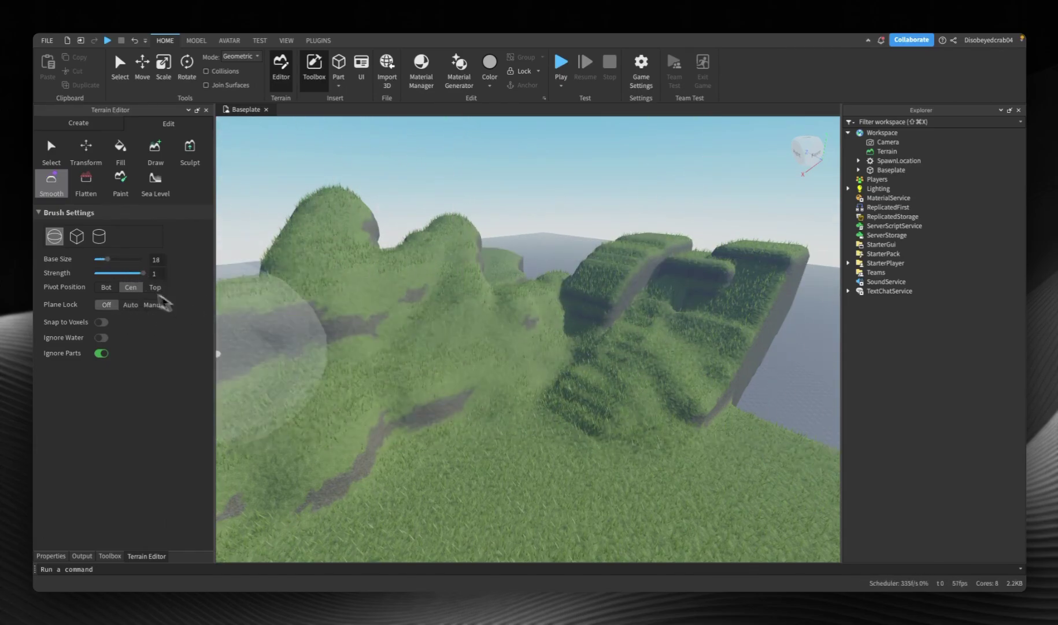
mouse_move(567, 385)
left_mouse_down()
mouse_move(699, 352)
mouse_move(673, 348)
left_mouse_up()
Smooth the remaining stepped slopes and ridges across the neighbouring hills
right_click_drag(410, 375, 383, 377)
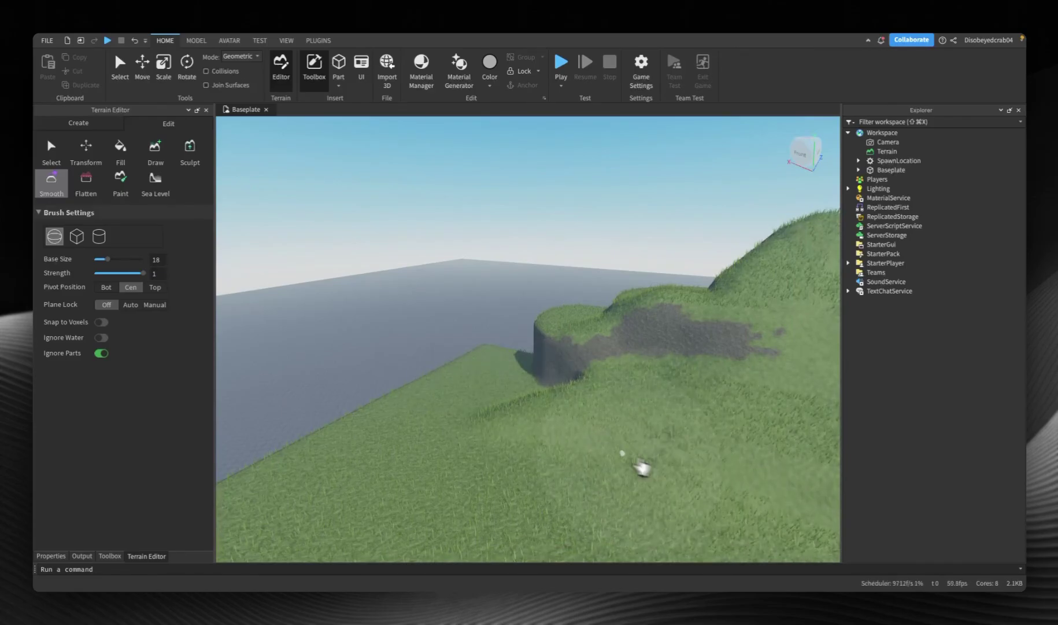
key("w")
right_click_drag(637, 471, 619, 471)
key("s")
right_click_drag(581, 406, 482, 300)
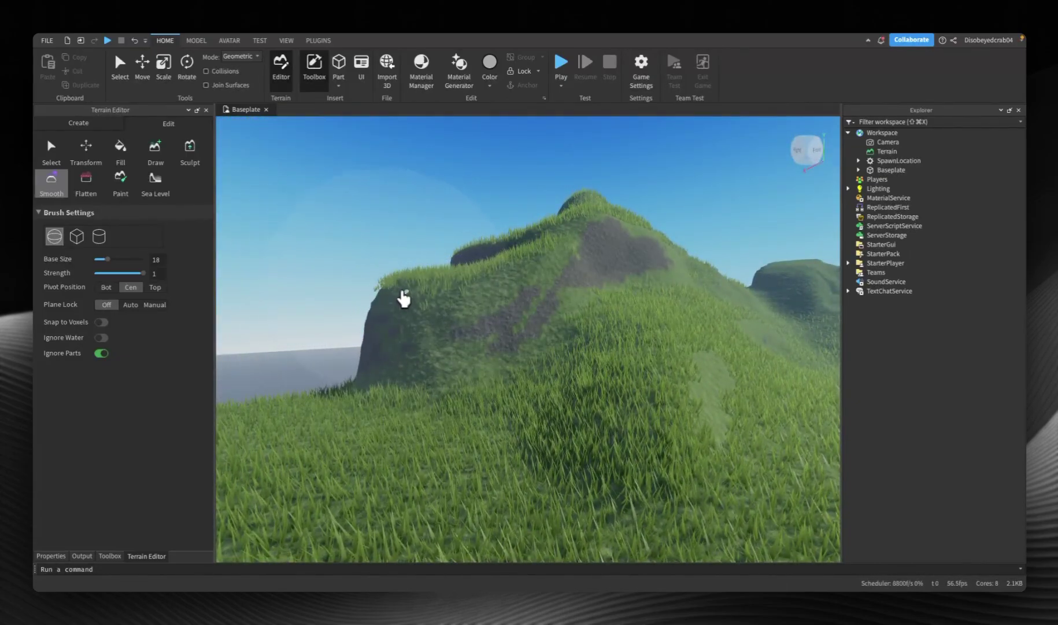
mouse_move(501, 254)
right_mouse_down()
mouse_move(527, 243)
mouse_move(520, 258)
right_mouse_up()
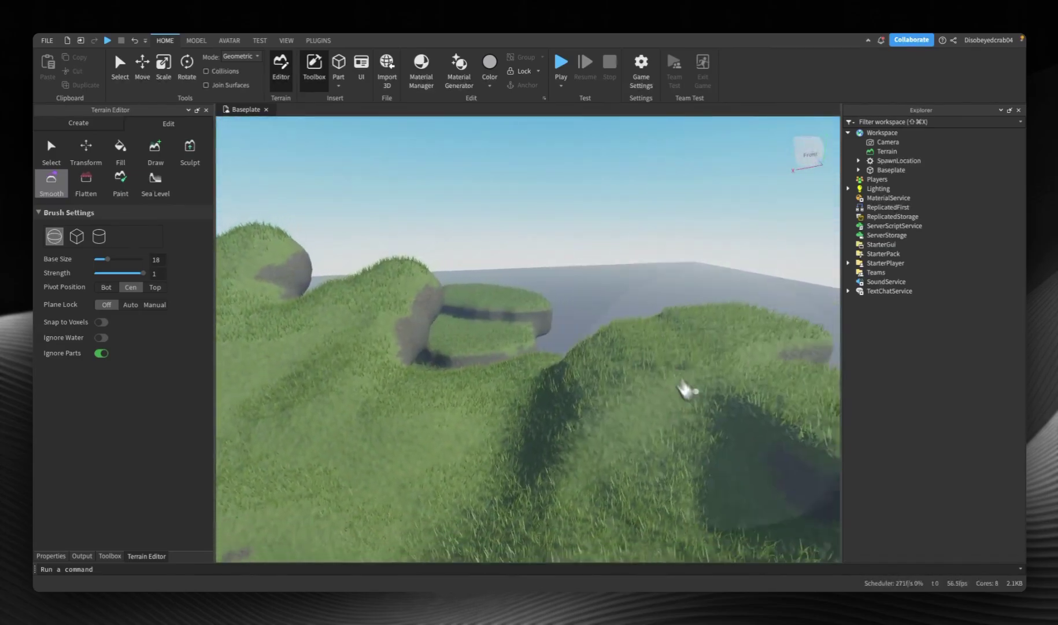
right_click_drag(587, 462, 587, 461)
right_click_drag(515, 350, 517, 349)
Flatten a ledge into the hillside below the rocky cliff with the size 6 sphere Flatten brush
left_click(86, 182)
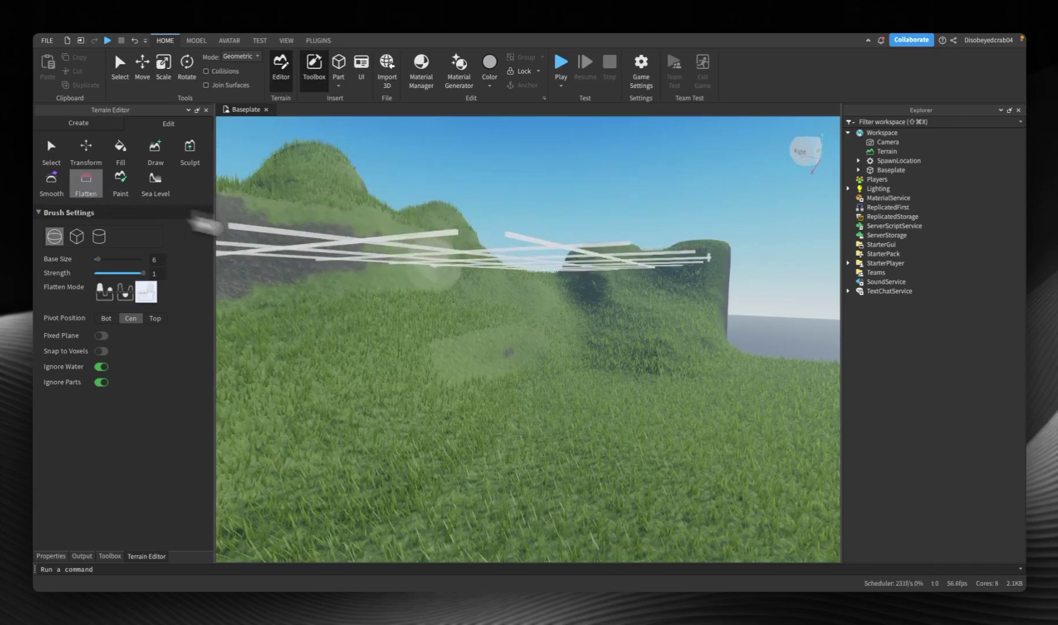
scroll(428, 272, "up", 3)
right_click_drag(429, 271, 426, 256)
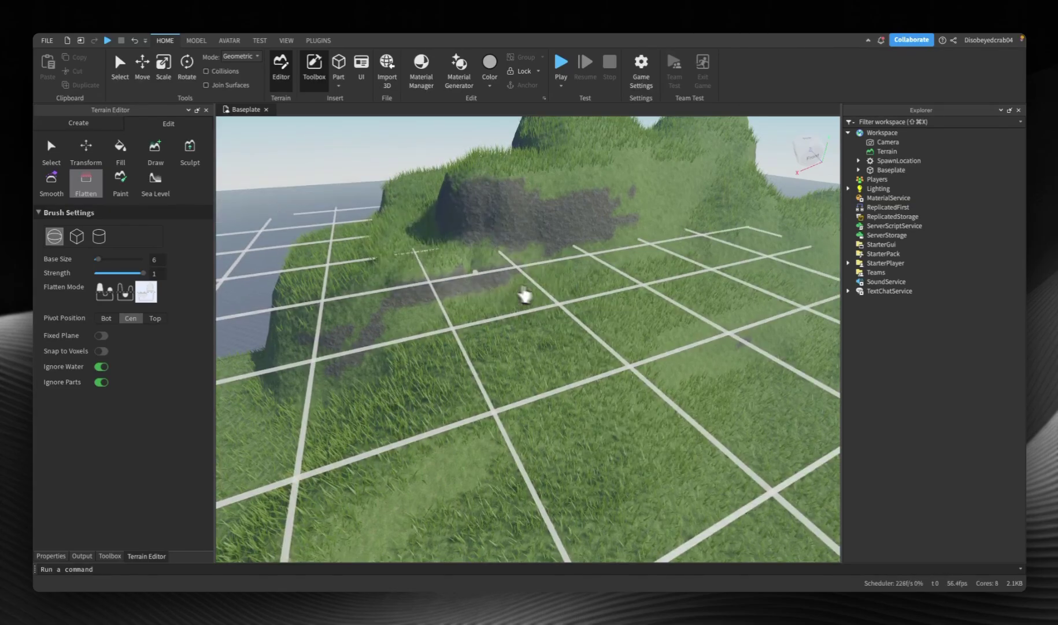
right_click_drag(577, 333, 574, 332)
Paint a cobblestone path along the grassy ledge beside the cliff with the brush at base size 4
key("s")
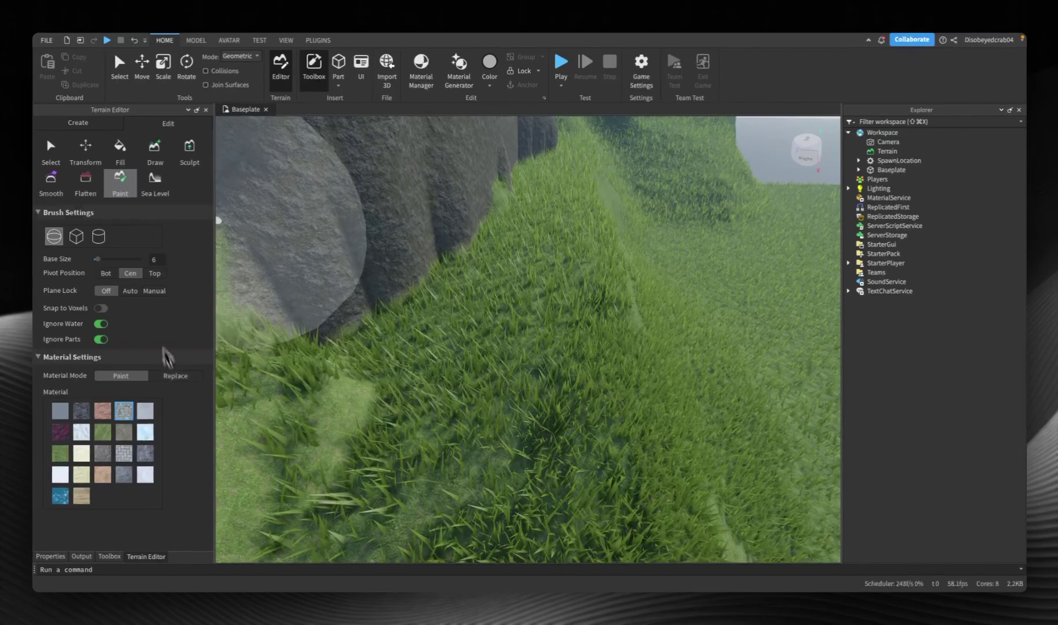
left_click_drag(98, 259, 96, 258)
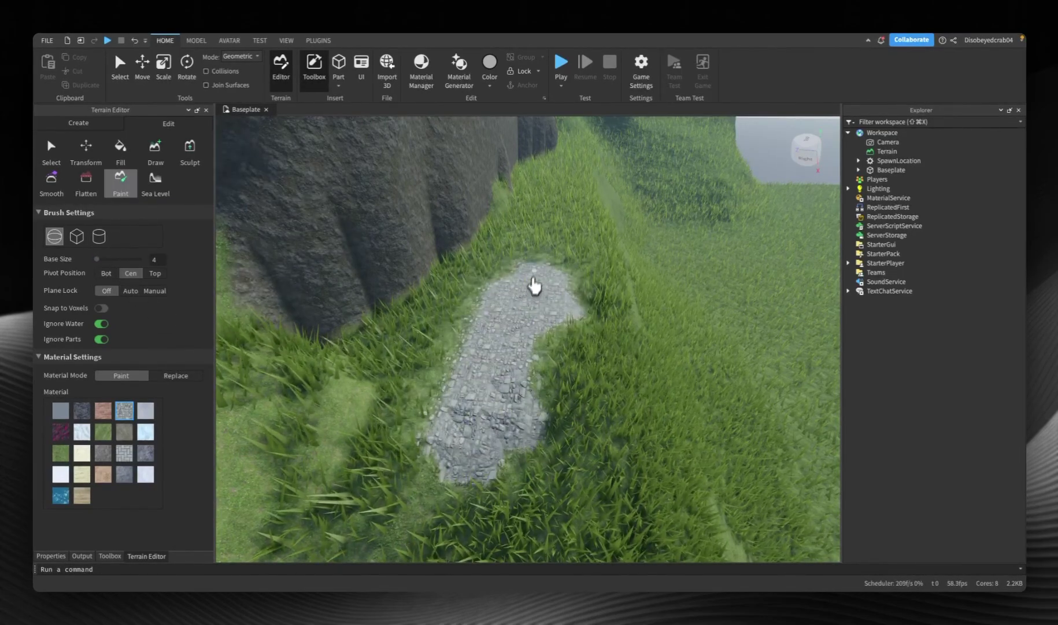
left_click_drag(559, 248, 555, 363)
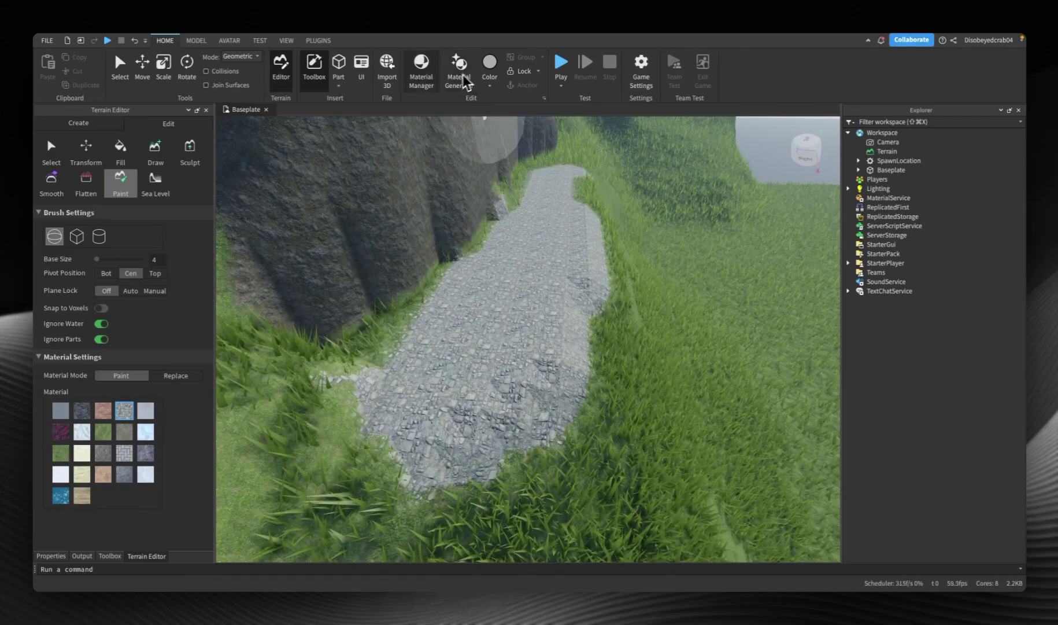
Browse the available materials in the Material Manager and close it
left_click(421, 70)
left_click_drag(306, 442, 99, 323)
scroll(177, 324, "down", 1)
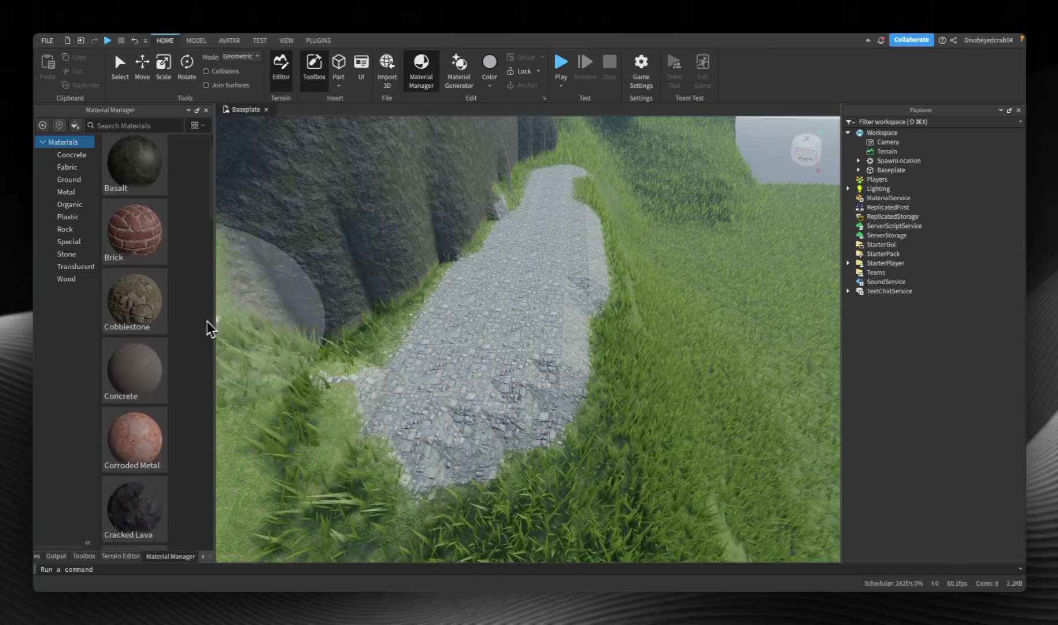
scroll(177, 371, "down", 6)
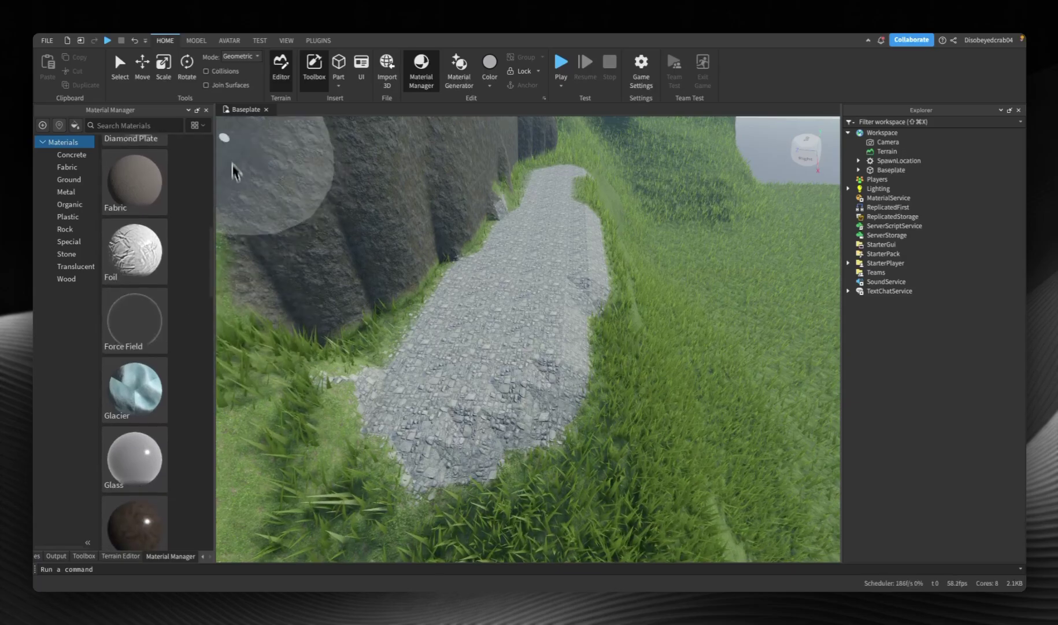
left_click(206, 111)
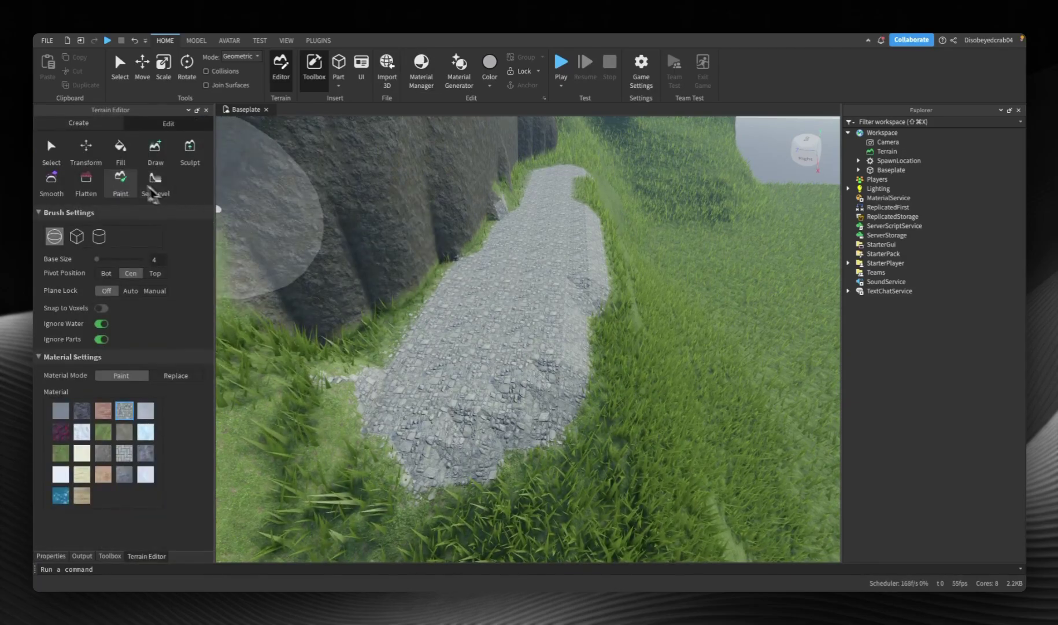
Start the Sea Level tool and enlarge its region around the terrain block to 1004 × 64 × 908
left_click(163, 198)
right_click_drag(567, 306, 472, 251)
scroll(585, 266, "down", 5)
key("s")
key("d")
left_click_drag(586, 266, 828, 417)
right_click_drag(595, 336, 504, 316)
left_click_drag(505, 316, 248, 300)
left_click_drag(557, 198, 552, 120)
right_click_drag(569, 131, 575, 174)
key("w")
key("d")
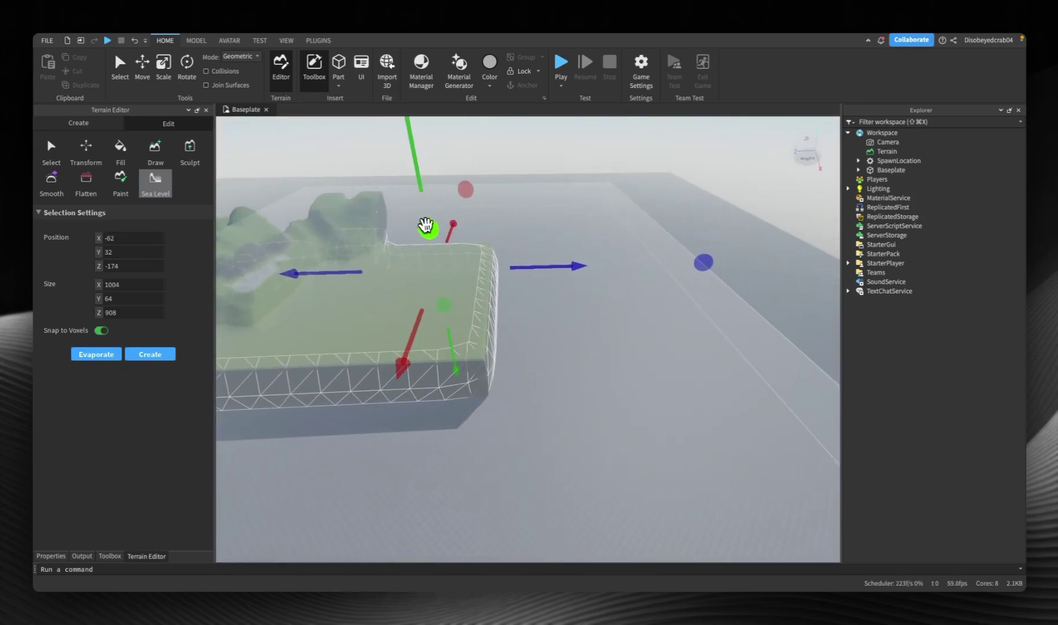
Lower the sea level region's height to 40 and widen it to 2068 × 2136 around the terrain
left_click_drag(427, 227, 430, 241)
right_click_drag(503, 259, 570, 272)
key("s")
left_click_drag(580, 267, 742, 226)
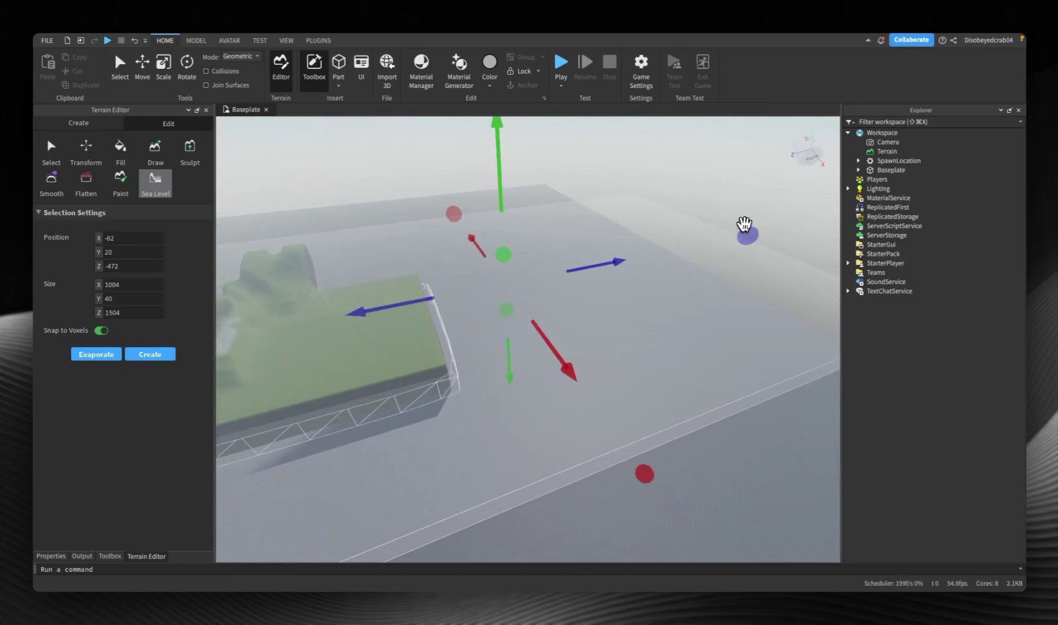
left_click_drag(454, 213, 428, 190)
right_click_drag(428, 189, 552, 242)
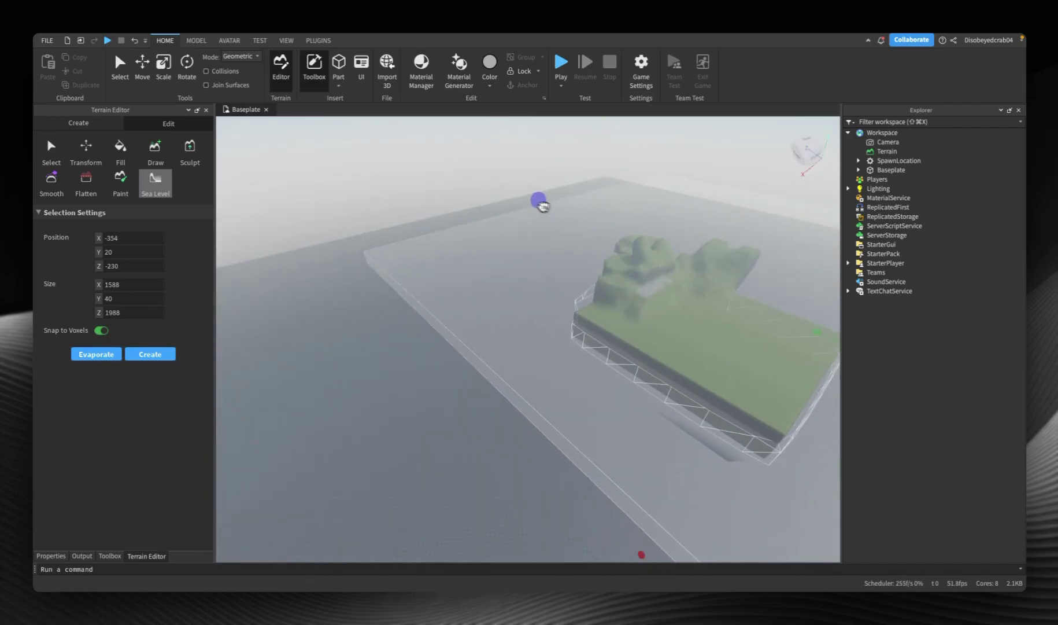
right_click_drag(92, 160, 508, 318)
left_click_drag(518, 361, 447, 425)
right_click_drag(447, 426, 479, 418)
Create the water in the sea level region and switch to the terrain Select tool
left_click(160, 355)
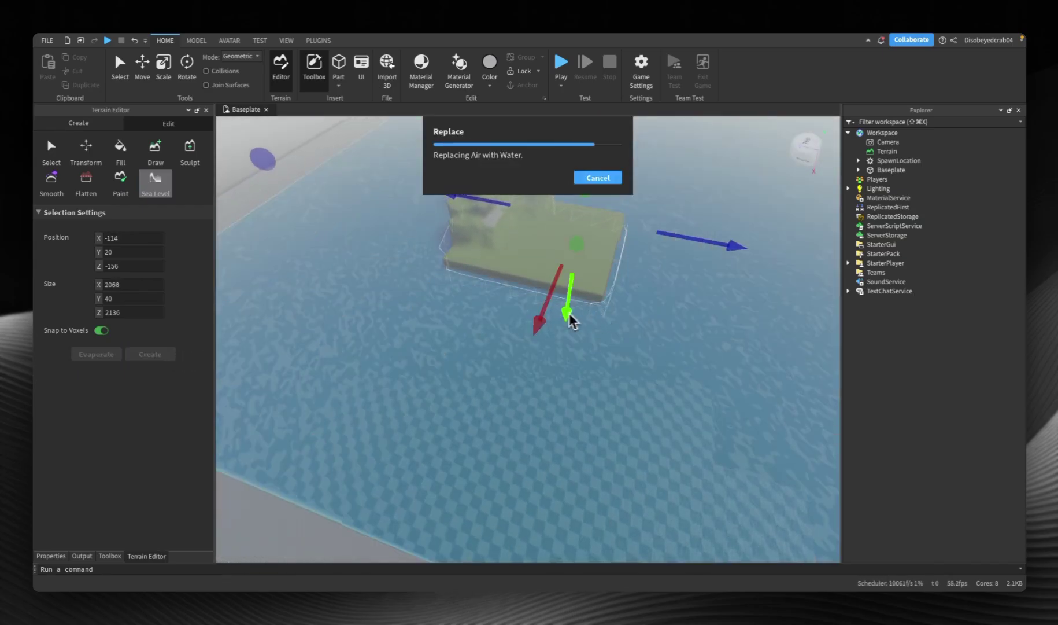
right_click_drag(609, 328, 831, 241)
left_click(64, 161)
scroll(664, 267, "up", 8)
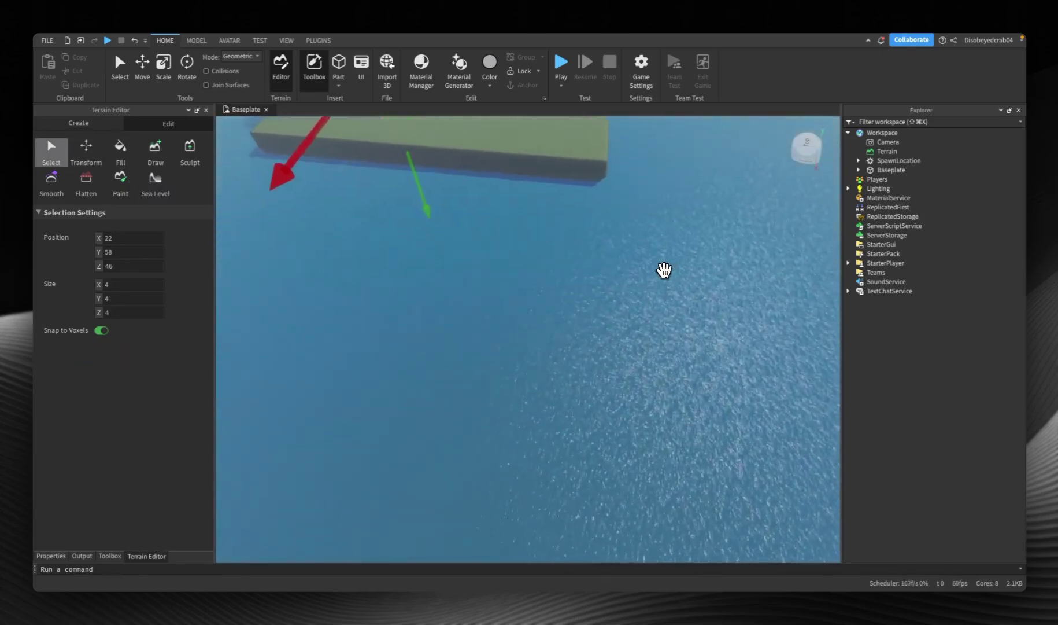
right_click_drag(670, 274, 696, 289)
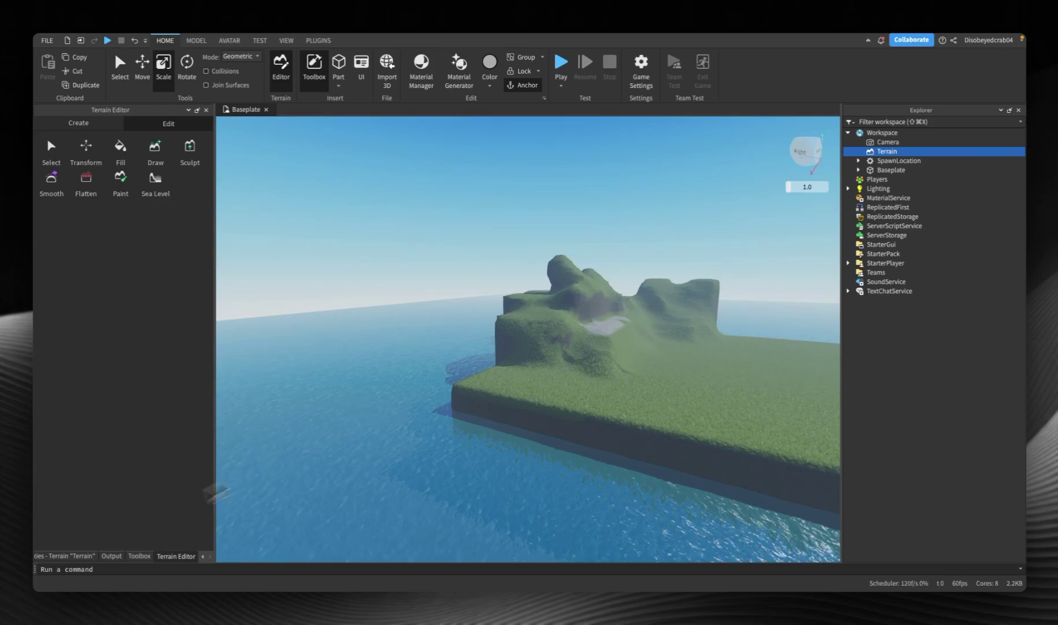
Set the Terrain object's WaterTransparency to 0.8
left_click(64, 556)
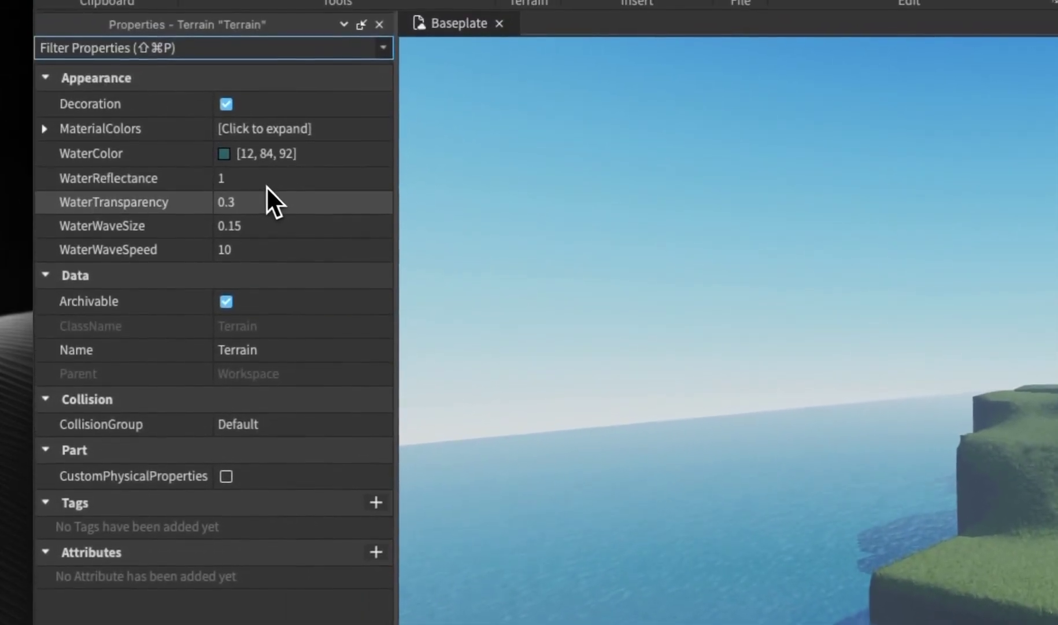
left_click(269, 198)
left_click_drag(316, 208, 366, 210)
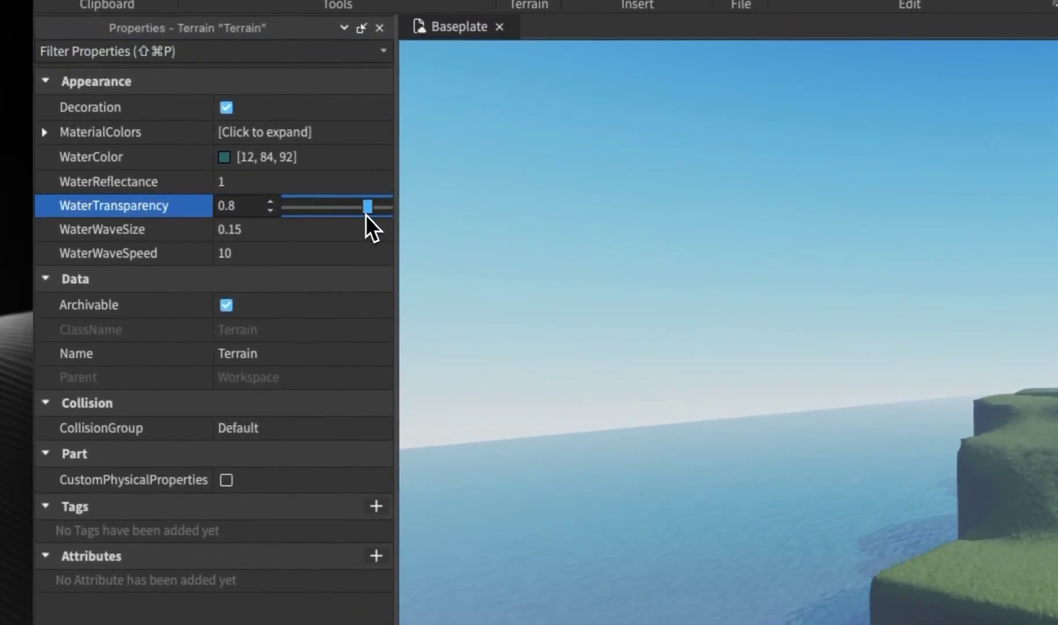
left_click(278, 182)
Change the terrain's Grass material color to a more saturated green using the color wheel
left_click(260, 132)
left_click(262, 131)
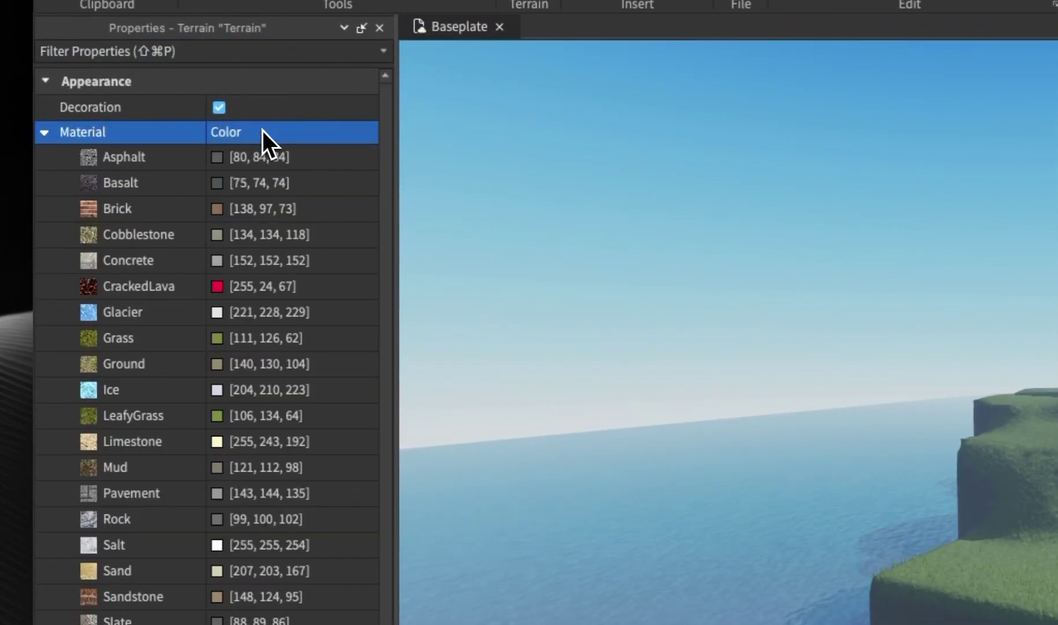
left_click(229, 346)
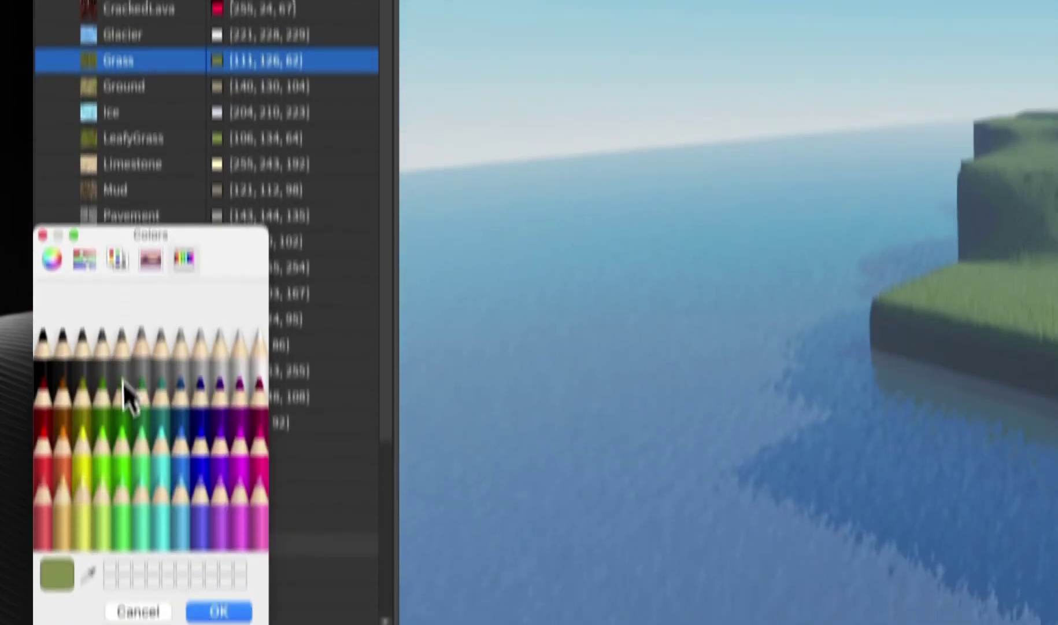
left_click(52, 536)
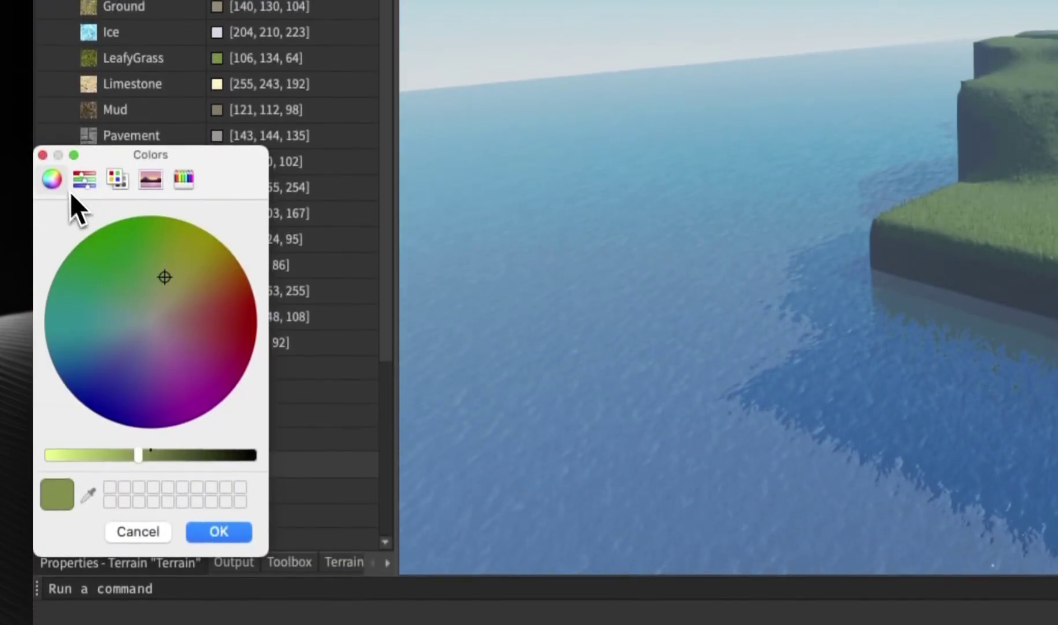
left_click_drag(161, 272, 140, 276)
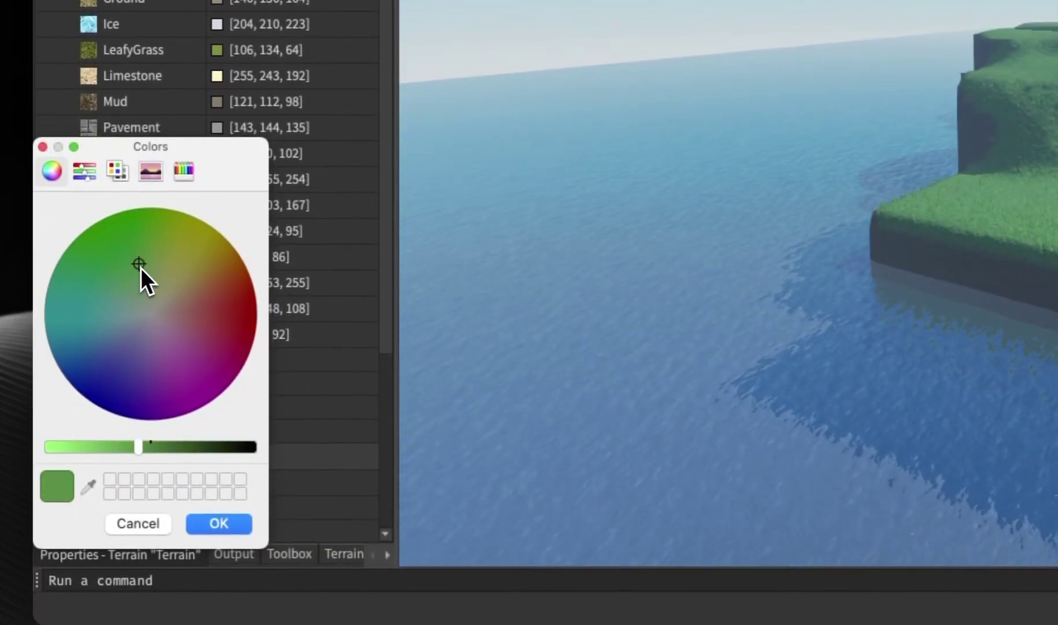
left_click(228, 524)
Examine the recolored grass up close and the whole island with its surrounding water
right_click_drag(730, 331, 730, 331)
left_click(906, 337)
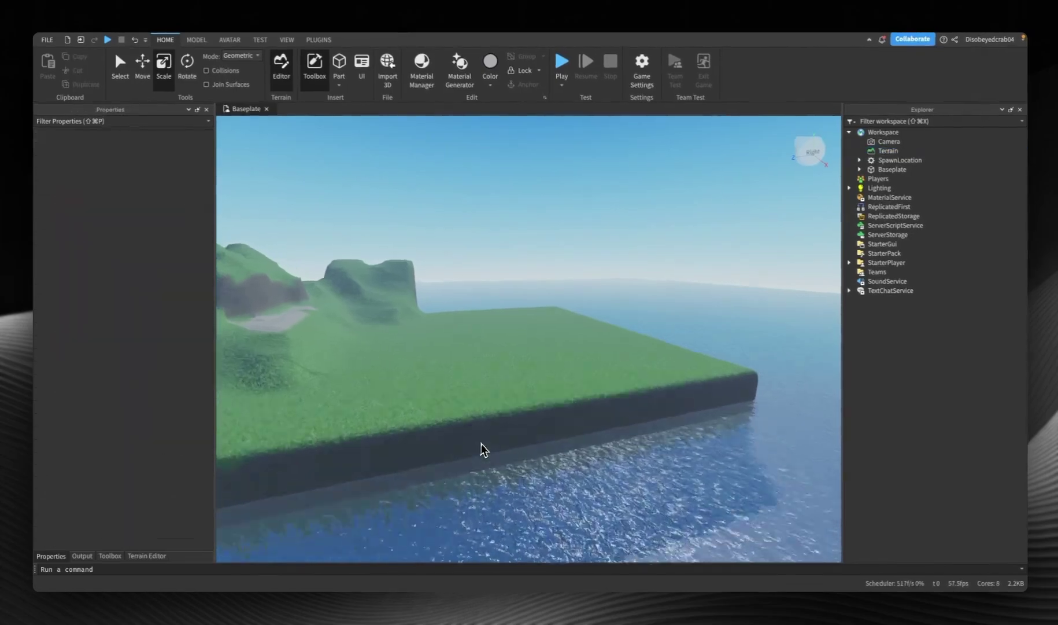
right_click_drag(906, 337, 906, 337)
key("w")
scroll(483, 444, "down", 10)
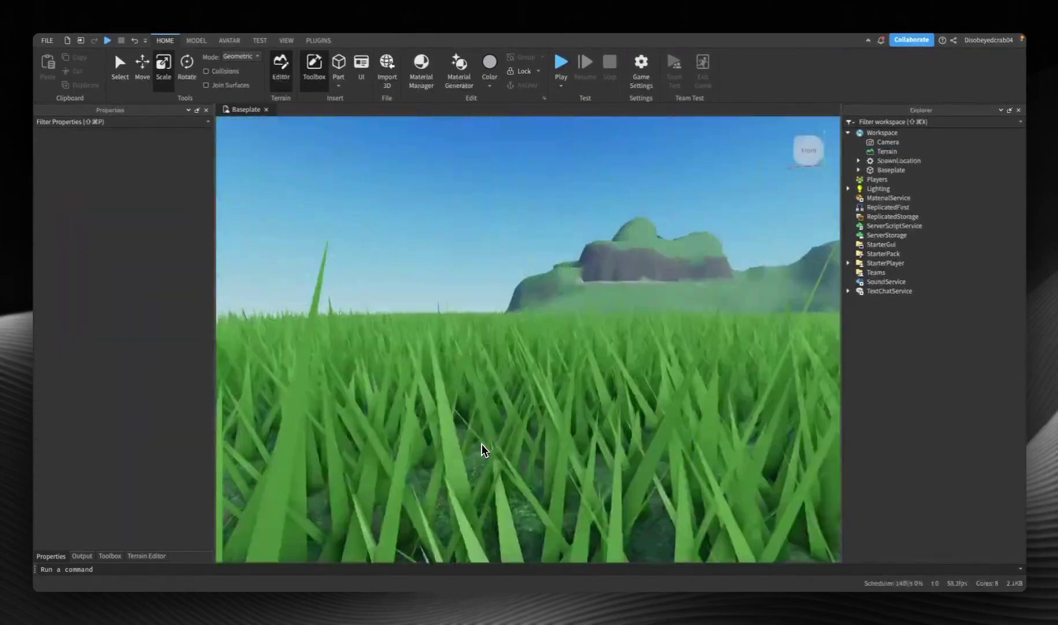
scroll(482, 443, "up", 2)
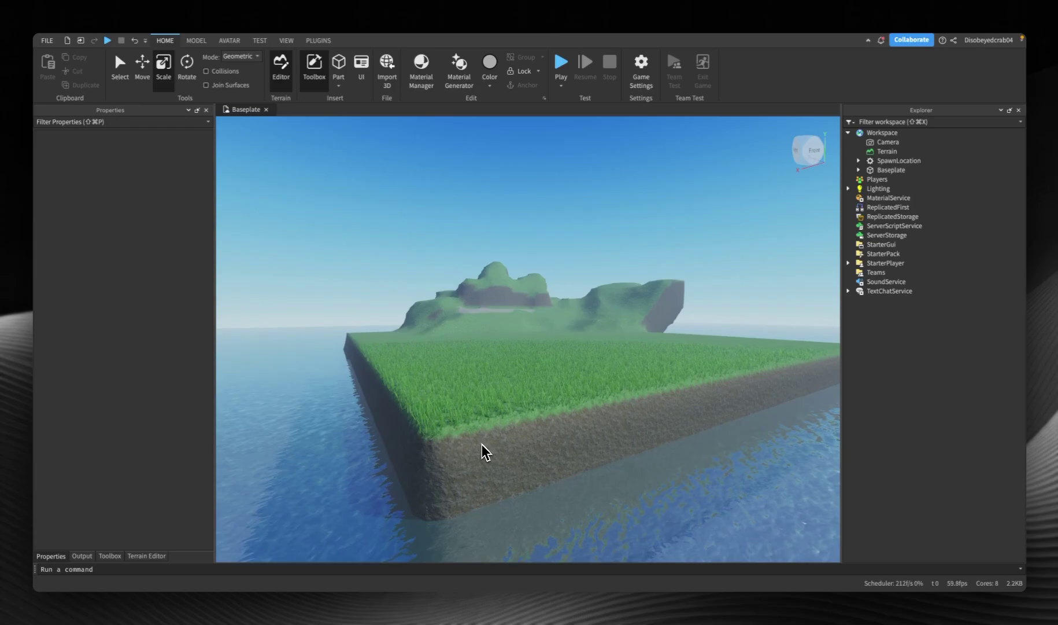